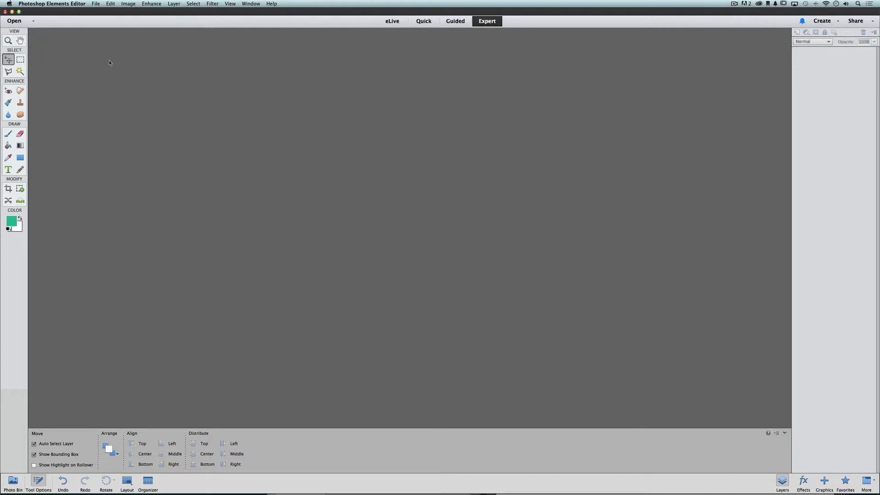
Start a new blank document from the File menu.
{"action": "left_click", "coordinate": [96, 4]}
{"action": "mouse_move", "coordinate": [102, 13]}
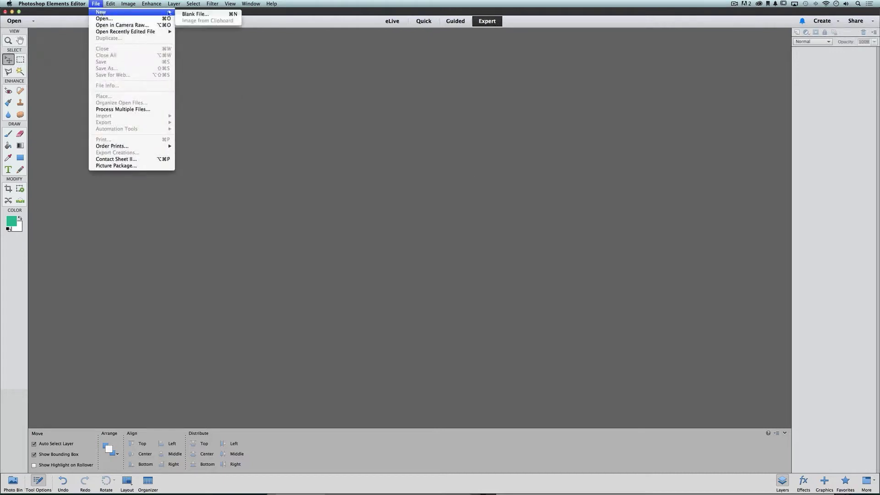
{"action": "left_click", "coordinate": [217, 14]}
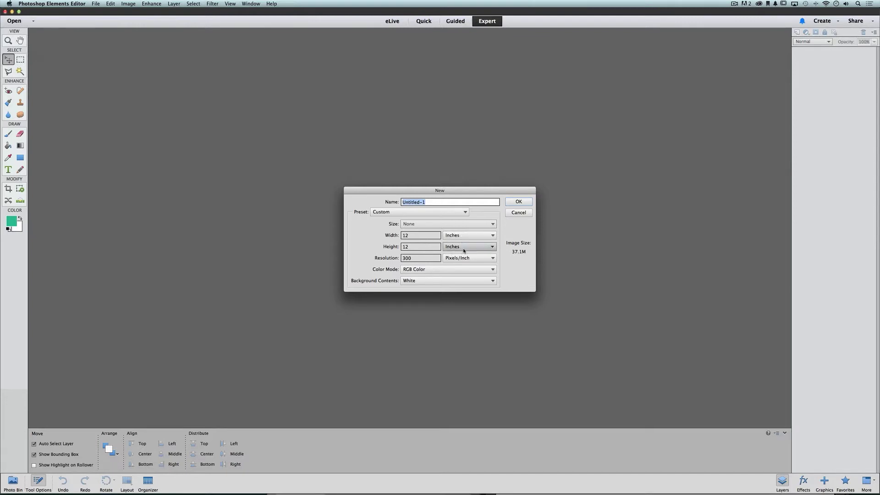
Try a width of 8.546, then bring up the list of document presets.
{"action": "left_click_drag", "start_coordinate": [413, 235], "coordinate": [382, 236]}
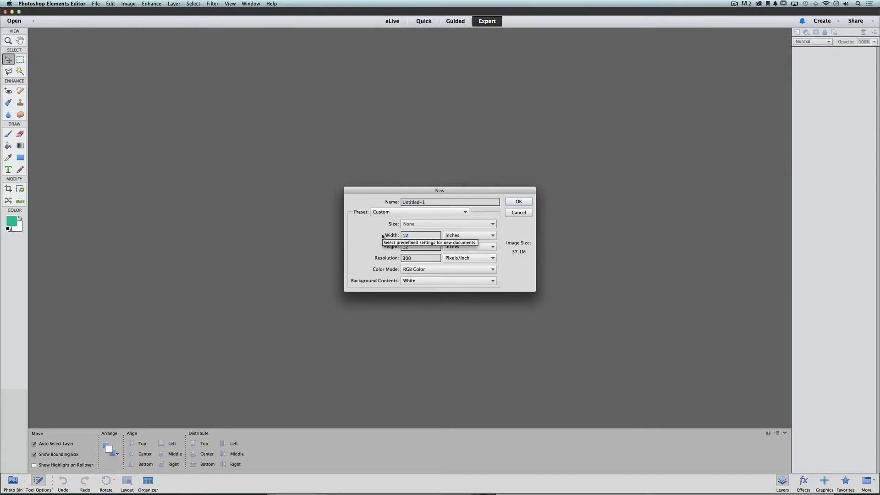
{"action": "type", "text": "8.5"}
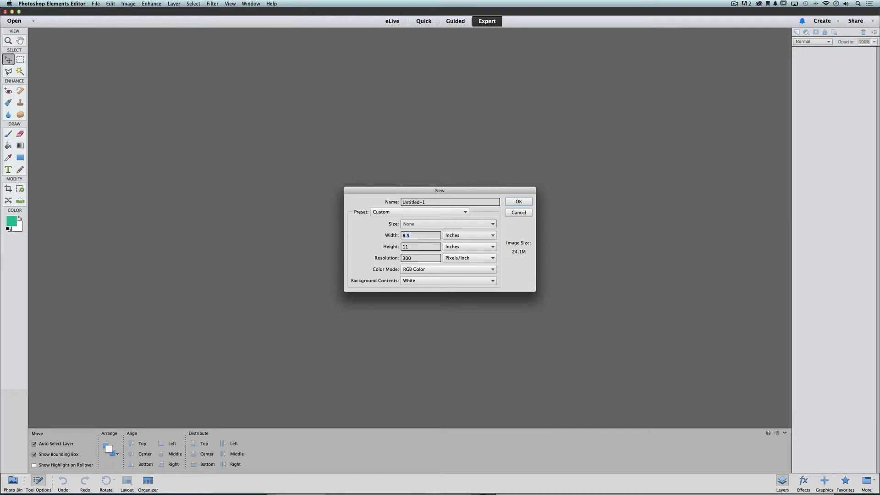
{"action": "type", "text": "4"}
{"action": "type", "text": "6"}
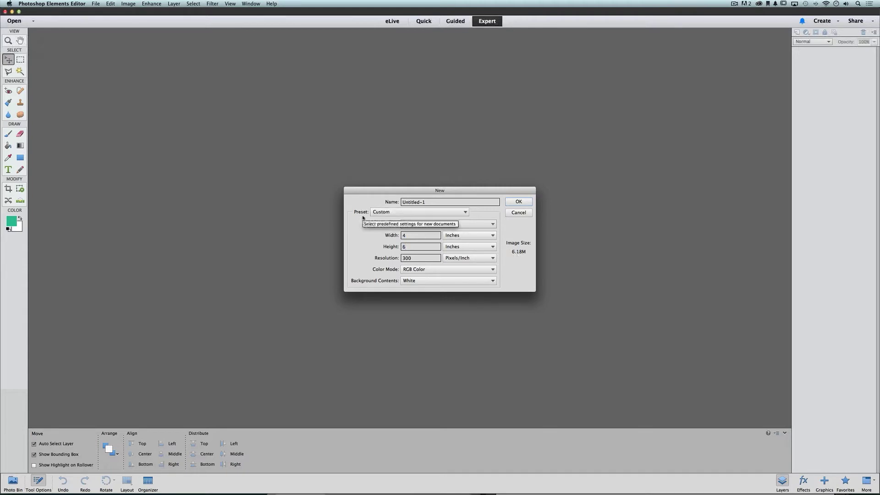
{"action": "left_click", "coordinate": [415, 213]}
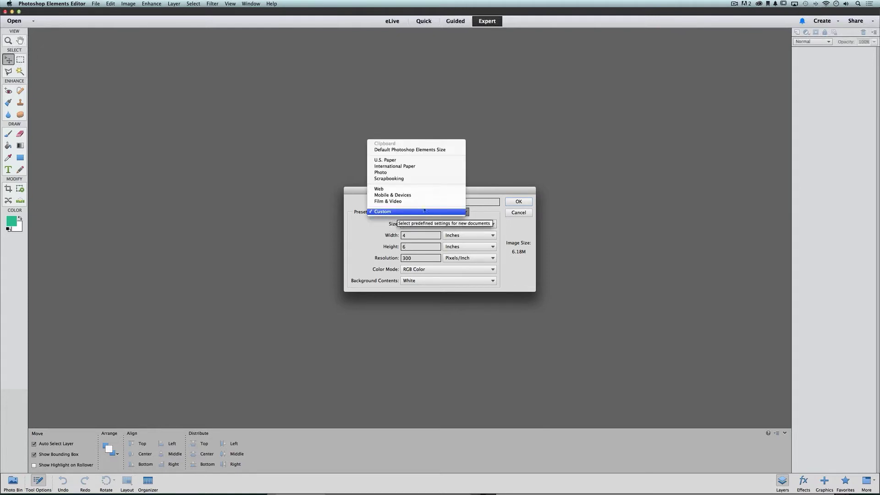
Create a white 12 × 12 inch document at 300 pixels/inch.
{"action": "left_click", "coordinate": [435, 168]}
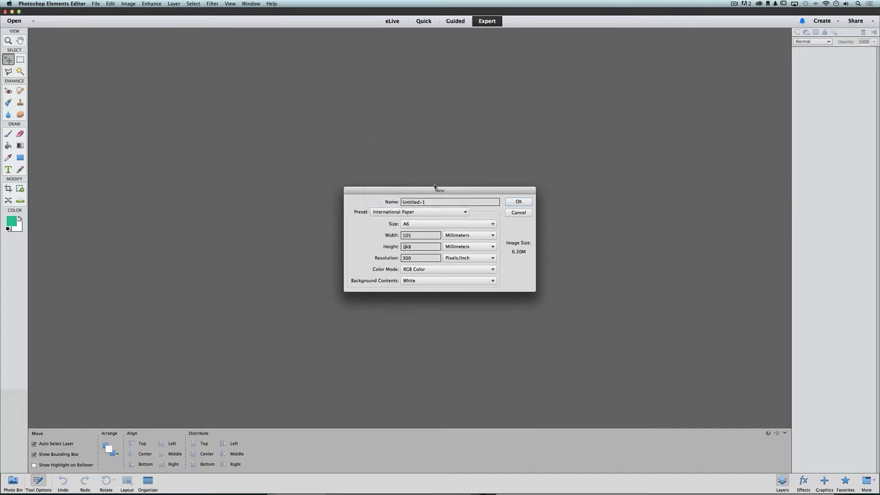
{"action": "left_click", "coordinate": [456, 225]}
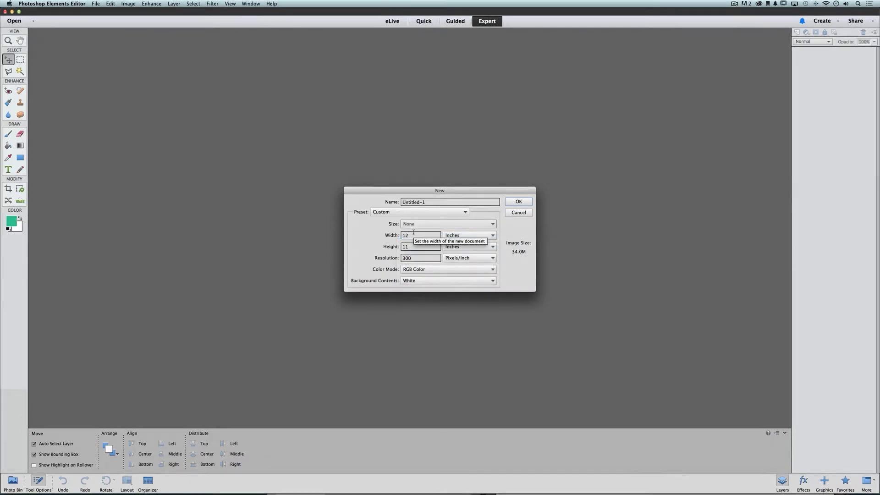
{"action": "key", "text": "Tab"}
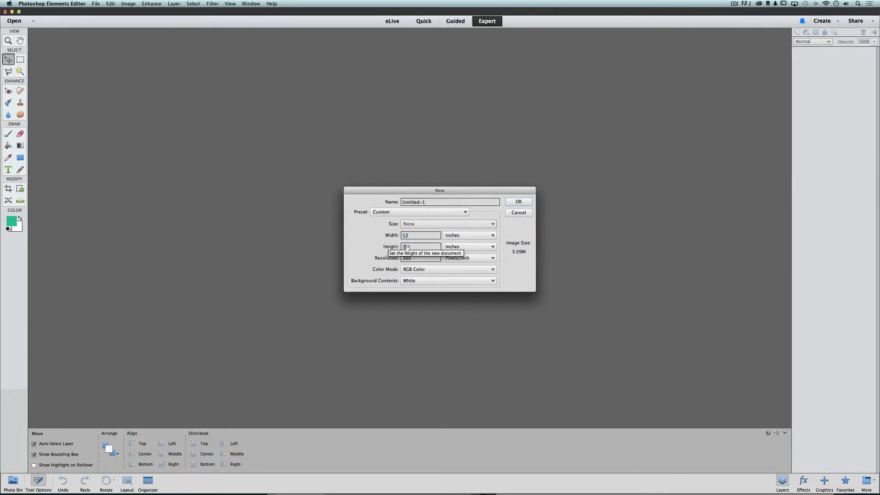
{"action": "type", "text": "12"}
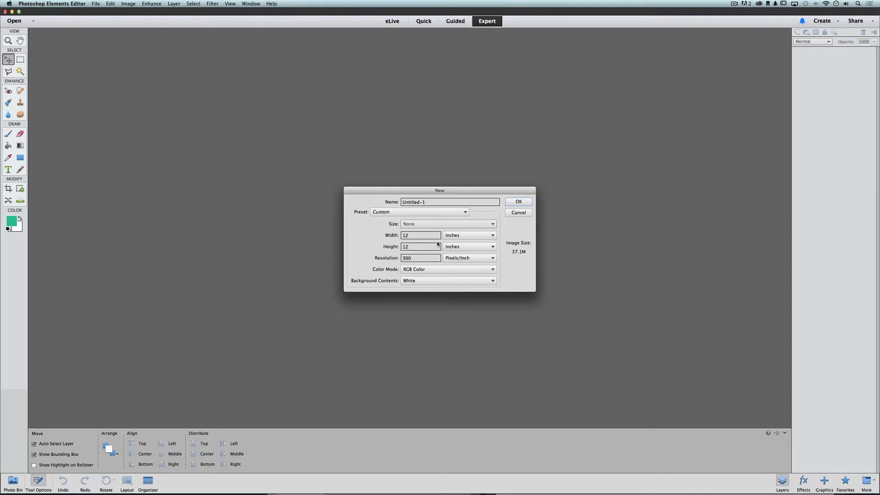
{"action": "left_click", "coordinate": [470, 236]}
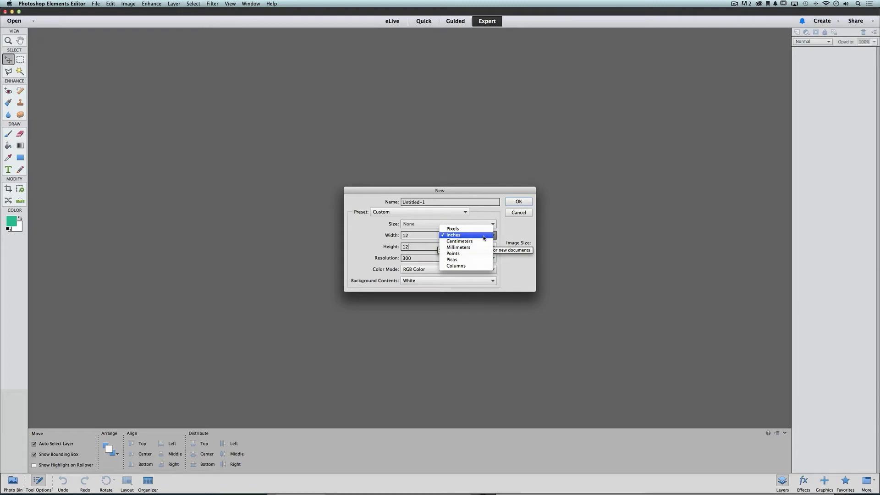
{"action": "left_click", "coordinate": [484, 235]}
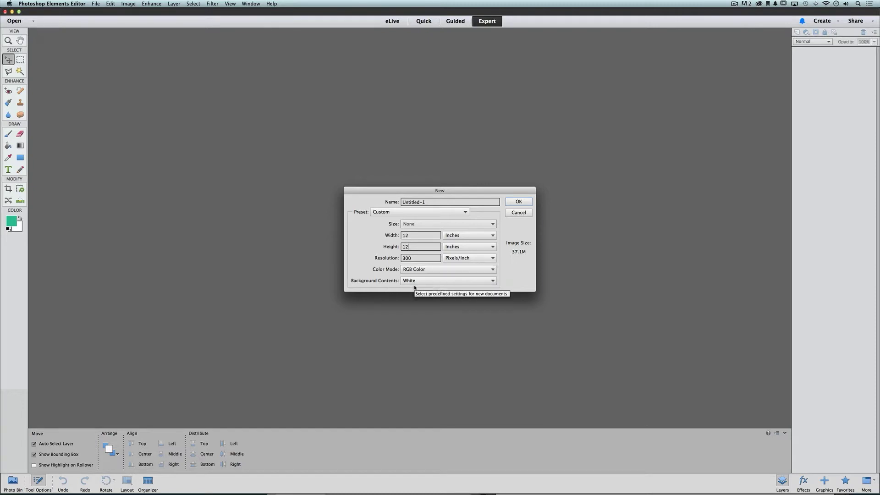
{"action": "left_click", "coordinate": [527, 202]}
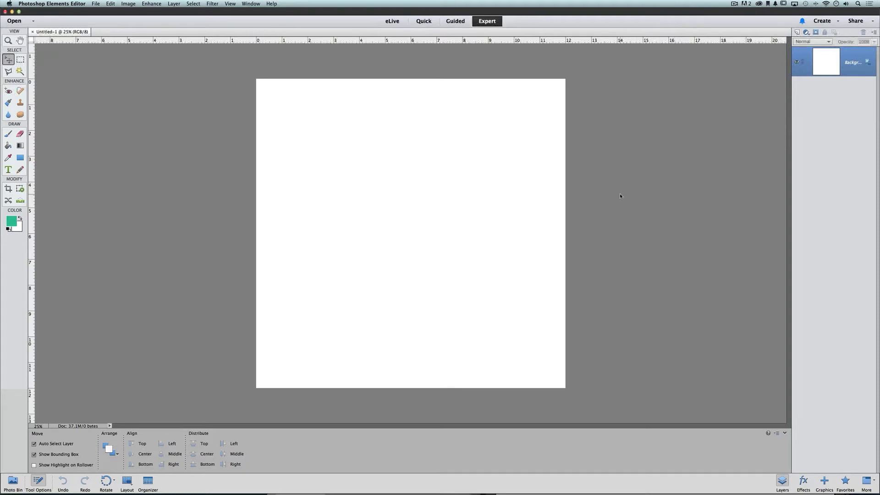
Turn on the View grid so the canvas shows one-inch cells.
{"action": "left_click", "coordinate": [230, 3]}
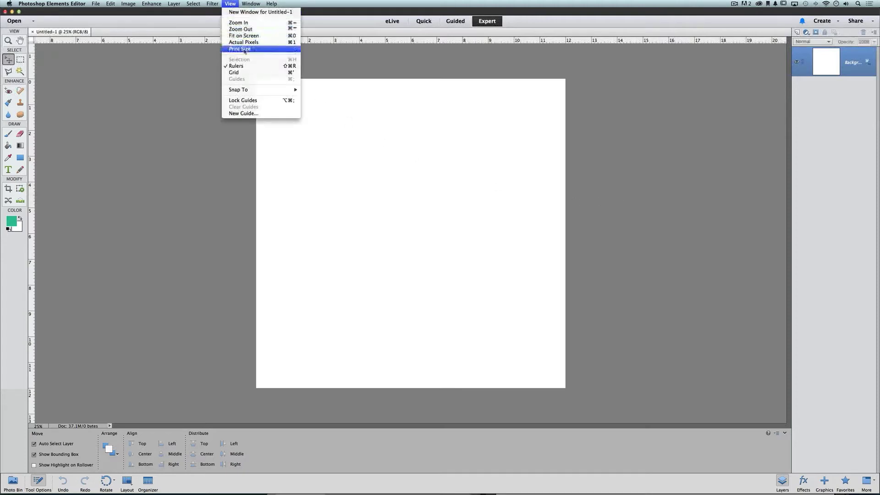
{"action": "left_click", "coordinate": [271, 73]}
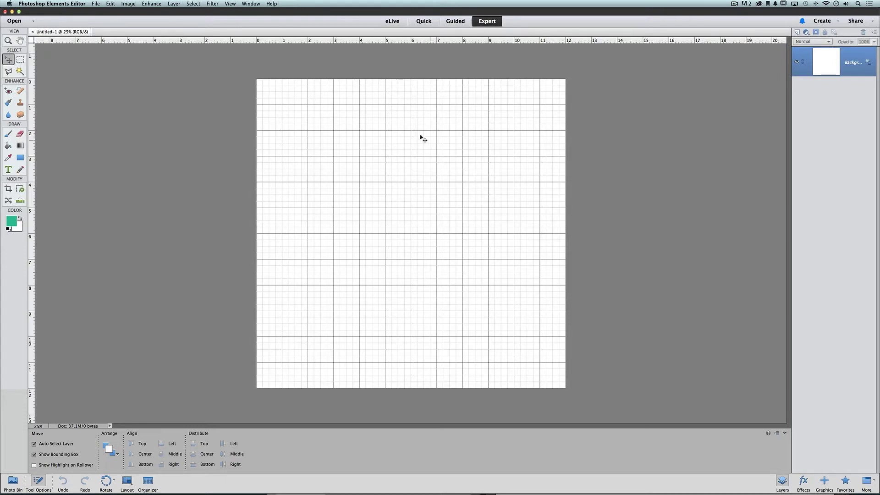
{"action": "left_click", "coordinate": [234, 4]}
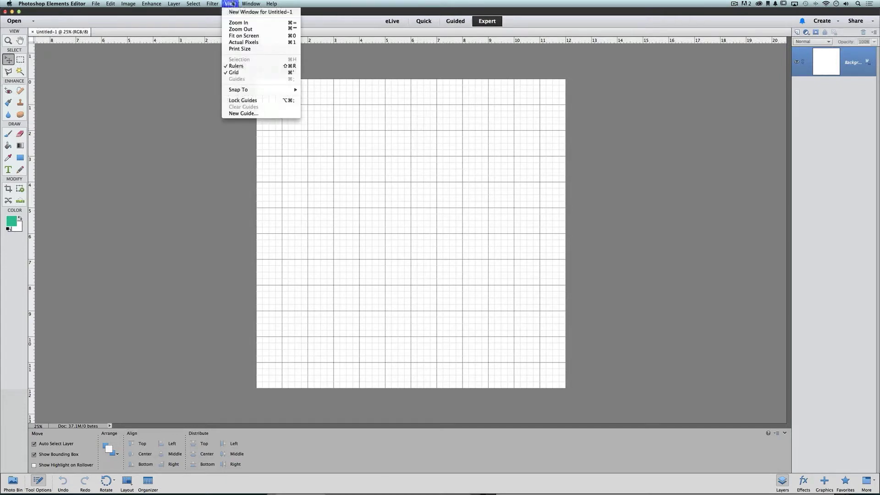
{"action": "left_click", "coordinate": [263, 73]}
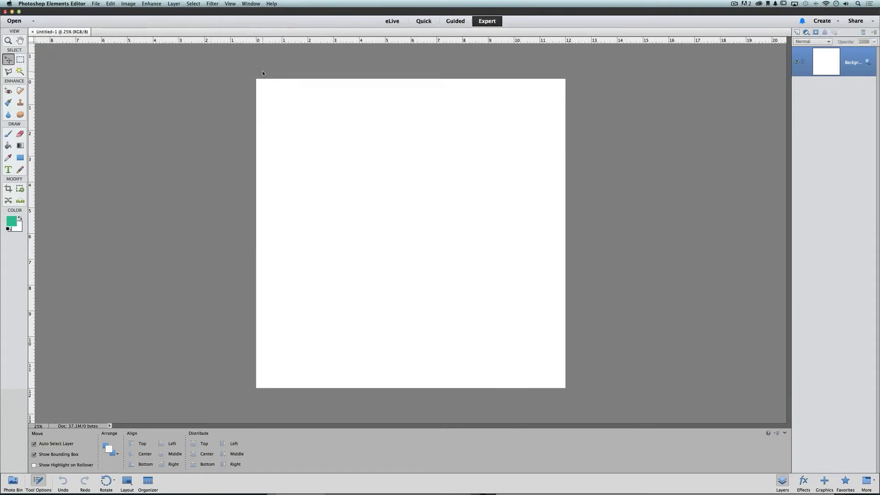
{"action": "left_click", "coordinate": [231, 4]}
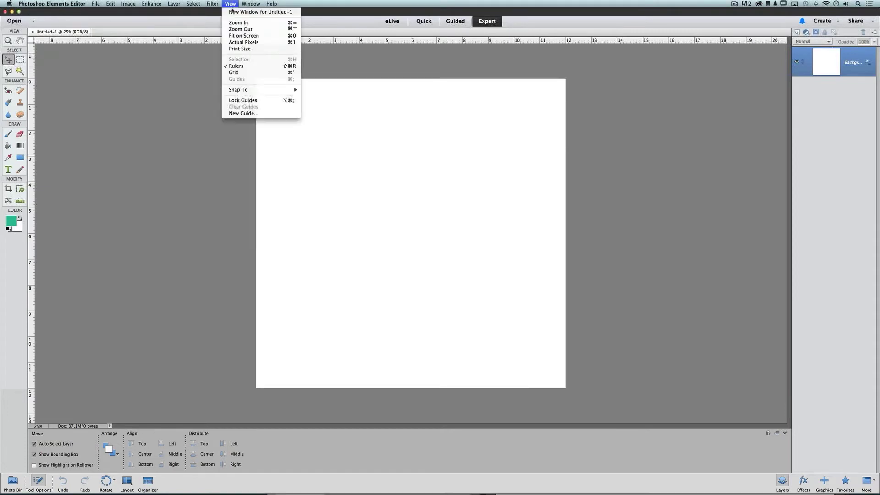
{"action": "left_click", "coordinate": [244, 72]}
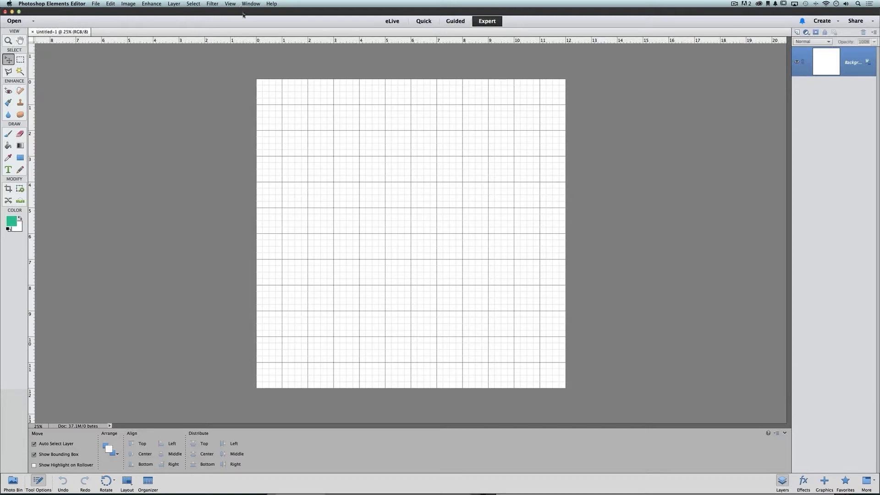
{"action": "left_click", "coordinate": [231, 4]}
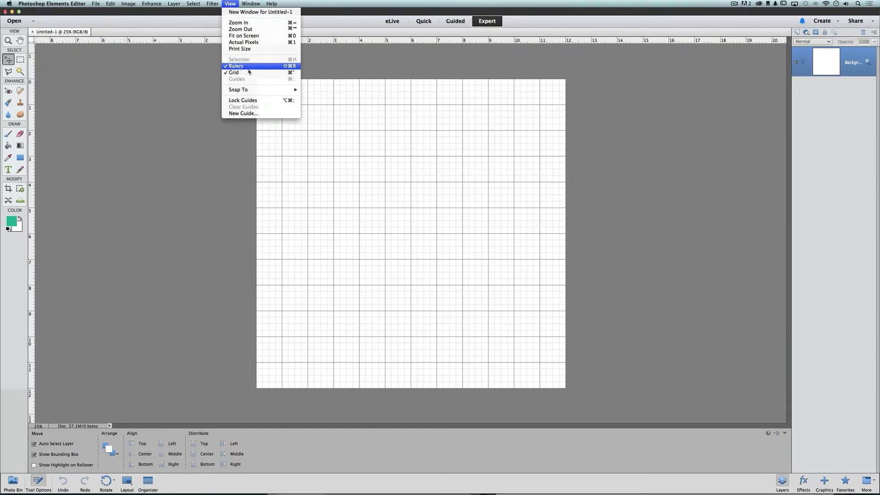
{"action": "left_click", "coordinate": [349, 70]}
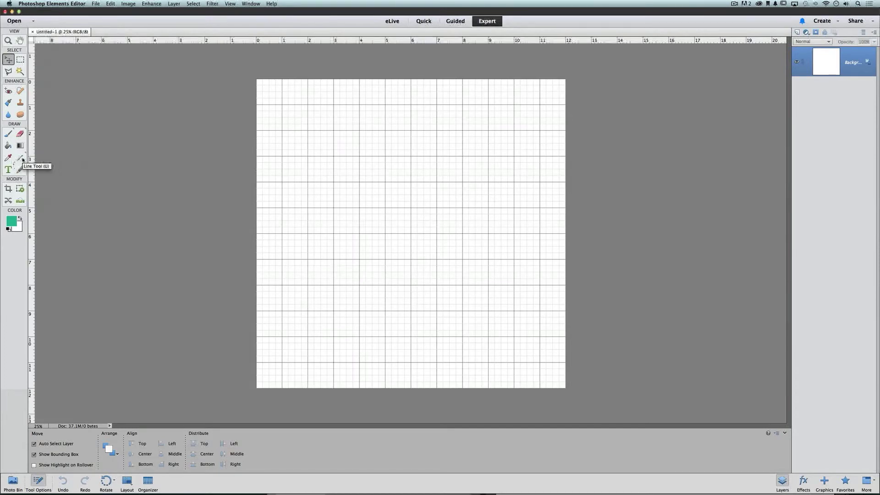
Switch to the Rectangle shape tool and begin dragging a 3 × 3 inch square.
{"action": "left_click", "coordinate": [21, 158]}
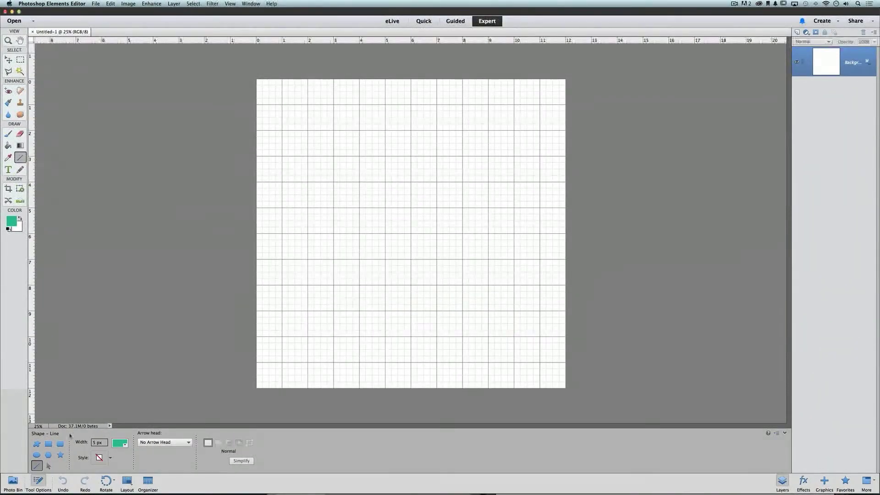
{"action": "left_click", "coordinate": [48, 444]}
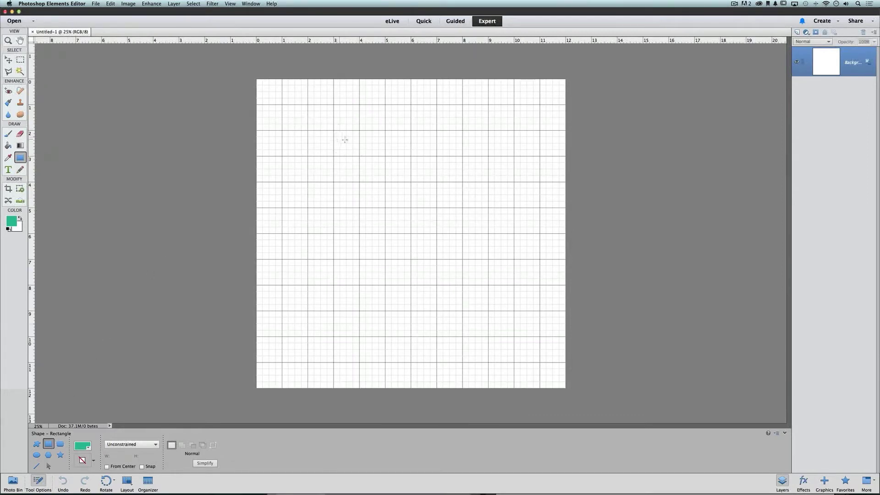
{"action": "left_click_drag", "start_coordinate": [334, 131], "coordinate": [411, 206]}
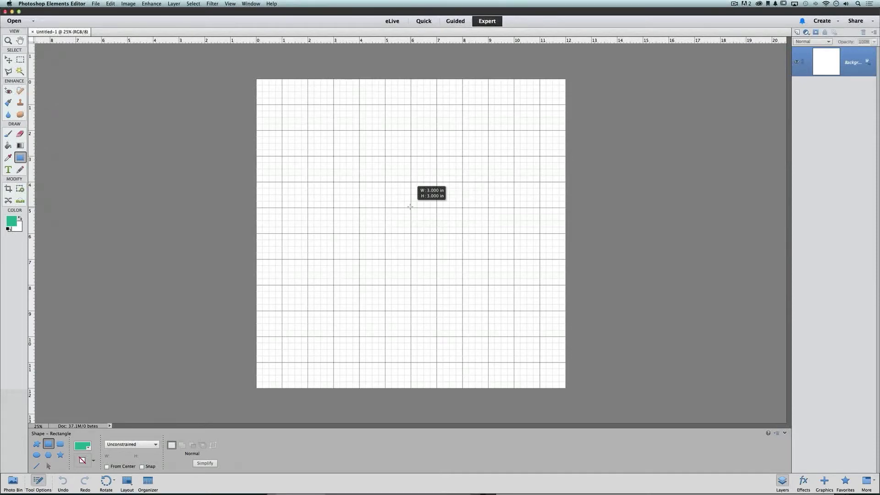
Finish the teal 3 × 3 inch square on layer Shape 1, snapped to the grid.
{"action": "mouse_move", "coordinate": [411, 207]}
{"action": "left_mouse_down"}
{"action": "mouse_move", "coordinate": [379, 161]}
{"action": "mouse_move", "coordinate": [402, 192]}
{"action": "mouse_move", "coordinate": [391, 188]}
{"action": "mouse_move", "coordinate": [409, 201]}
{"action": "mouse_move", "coordinate": [402, 205]}
{"action": "mouse_move", "coordinate": [409, 193]}
{"action": "mouse_move", "coordinate": [393, 189]}
{"action": "mouse_move", "coordinate": [411, 196]}
{"action": "mouse_move", "coordinate": [400, 206]}
{"action": "mouse_move", "coordinate": [412, 206]}
{"action": "left_mouse_up"}
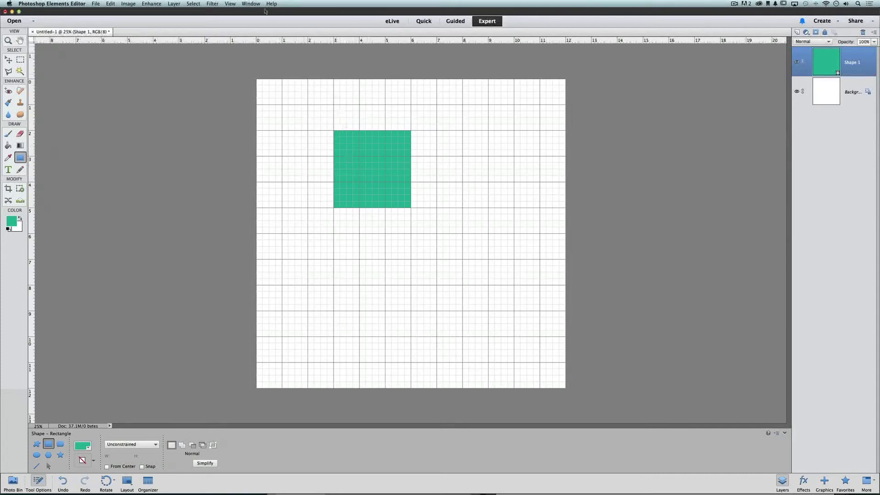
{"action": "left_click", "coordinate": [230, 4]}
{"action": "mouse_move", "coordinate": [269, 91]}
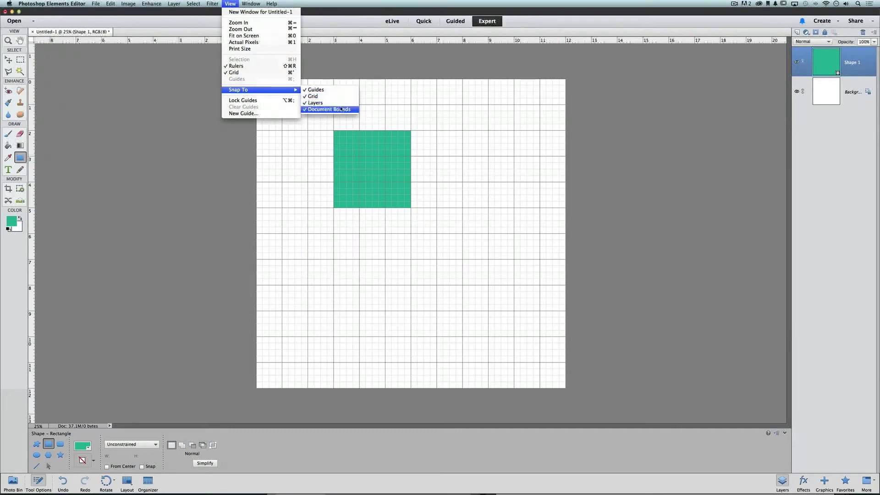
{"action": "left_click", "coordinate": [333, 32]}
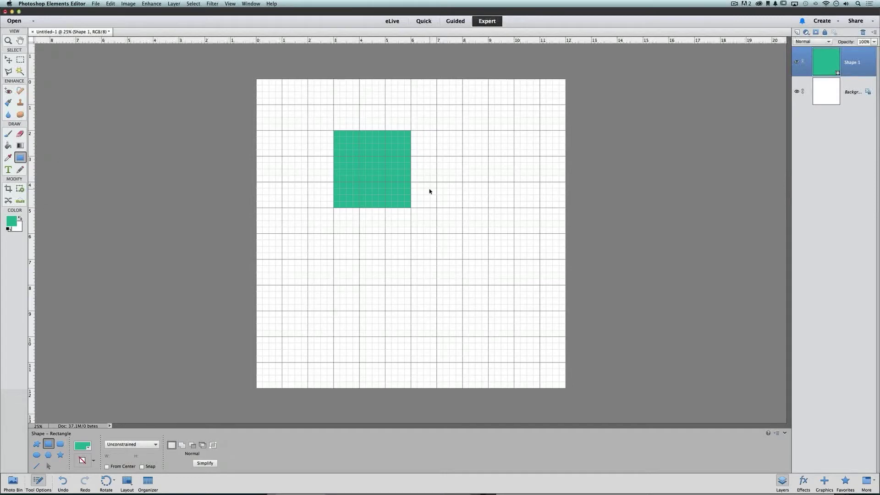
Duplicate the square twice and arrange all three in a horizontal row.
{"action": "key", "text": "super+j"}
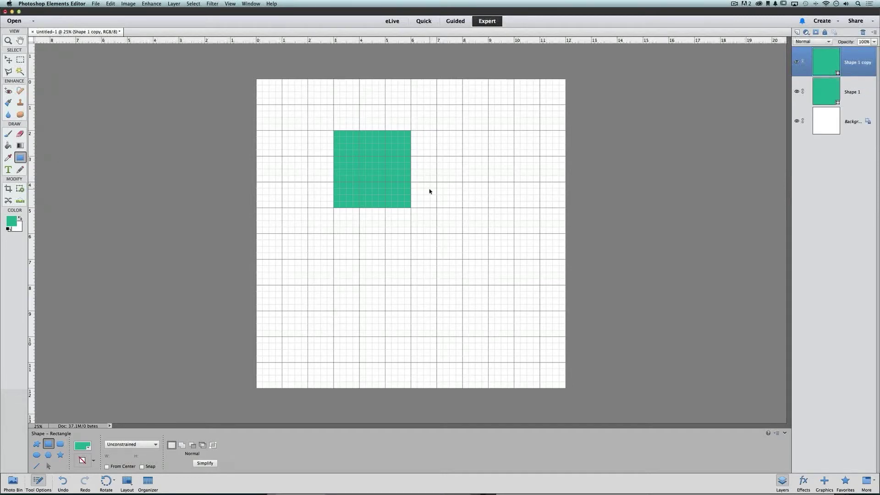
{"action": "key", "text": "super+j"}
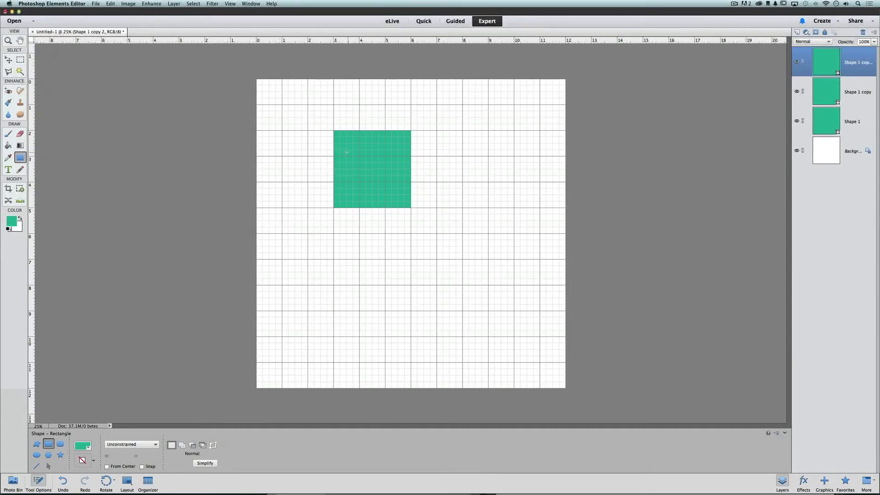
{"action": "key", "text": "v"}
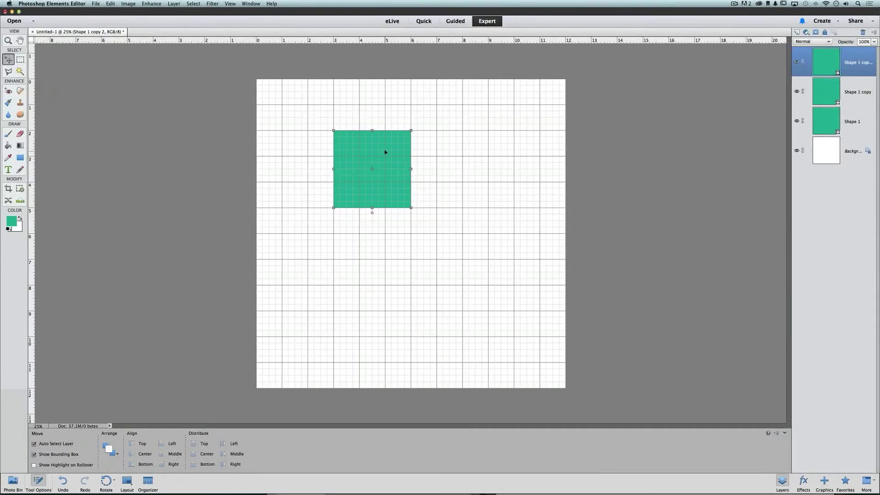
{"action": "left_click_drag", "start_coordinate": [370, 151], "coordinate": [468, 156]}
{"action": "left_click_drag", "start_coordinate": [395, 157], "coordinate": [426, 254]}
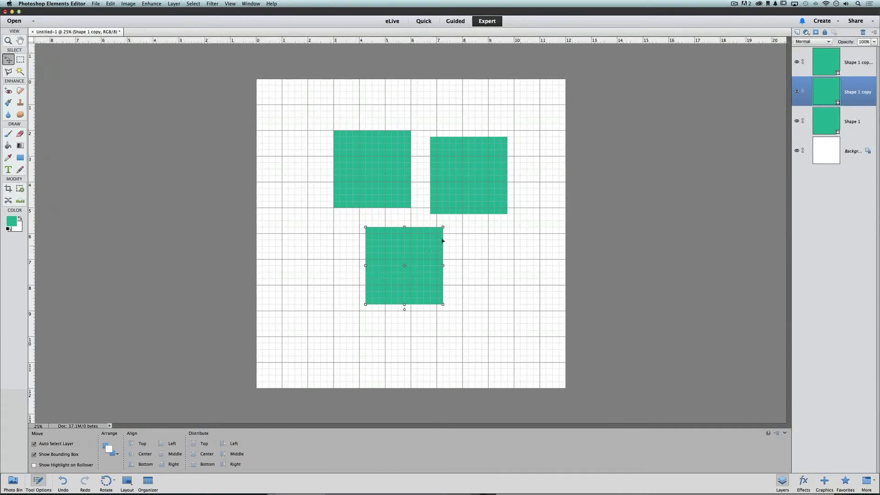
{"action": "left_click_drag", "start_coordinate": [394, 171], "coordinate": [359, 222]}
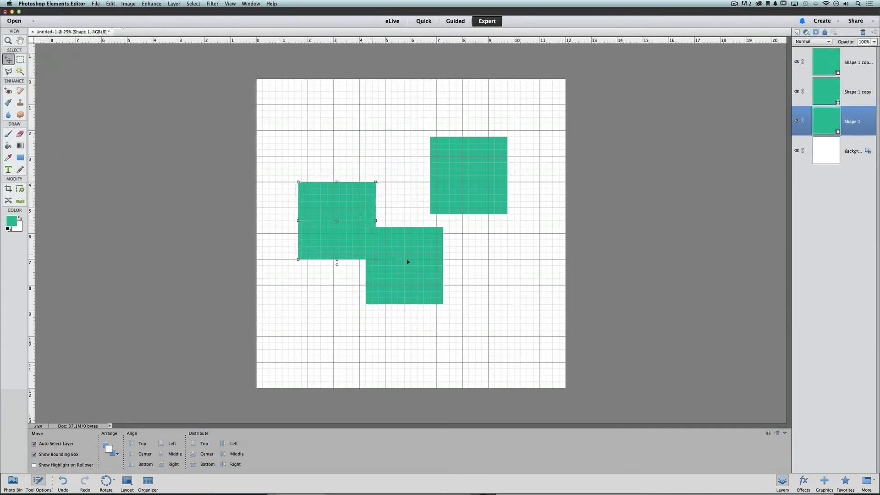
{"action": "left_click_drag", "start_coordinate": [412, 265], "coordinate": [430, 222]}
{"action": "left_click_drag", "start_coordinate": [464, 179], "coordinate": [500, 221]}
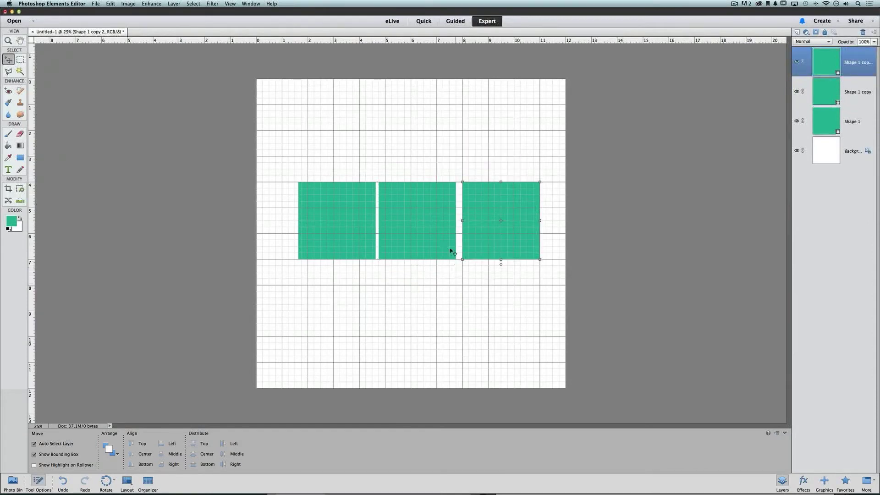
{"action": "left_click_drag", "start_coordinate": [421, 234], "coordinate": [441, 227]}
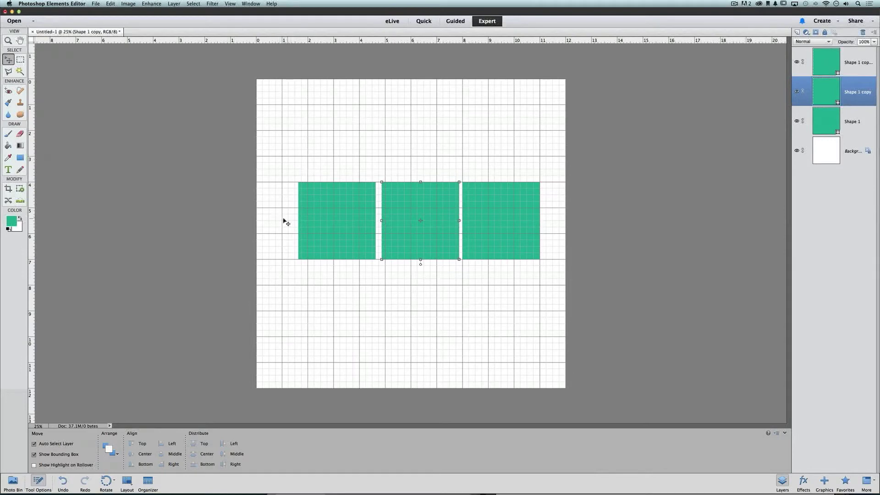
Nudge the left, right and middle squares until the gaps between them are equal.
{"action": "left_click_drag", "start_coordinate": [348, 228], "coordinate": [340, 225]}
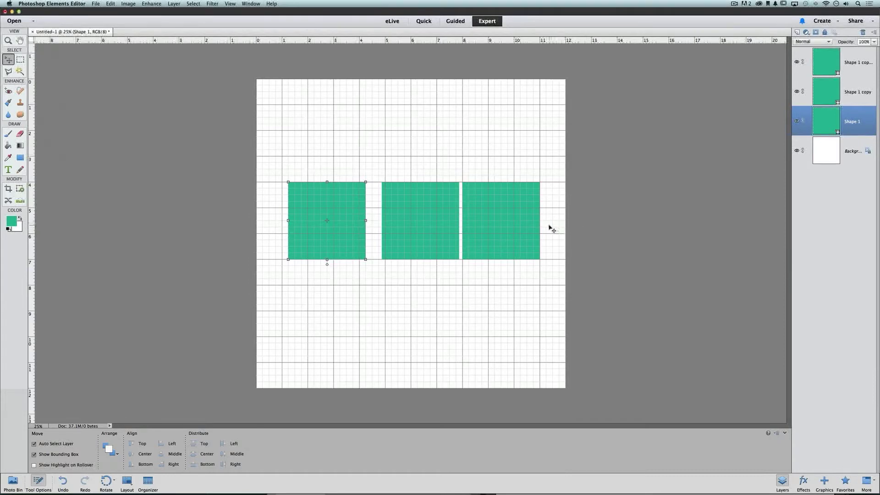
{"action": "left_click_drag", "start_coordinate": [538, 228], "coordinate": [522, 227]}
{"action": "left_click_drag", "start_coordinate": [426, 215], "coordinate": [415, 214]}
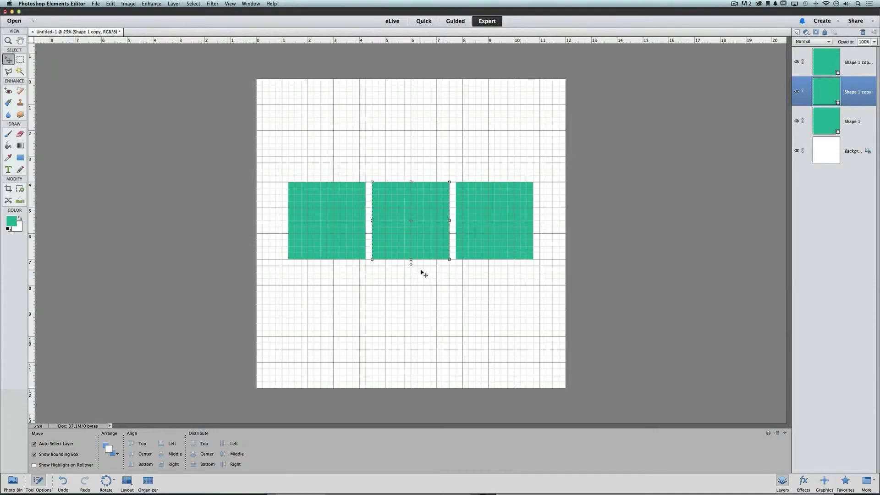
Copy the middle square and place the copy directly beneath the row.
{"action": "key", "text": "super+j"}
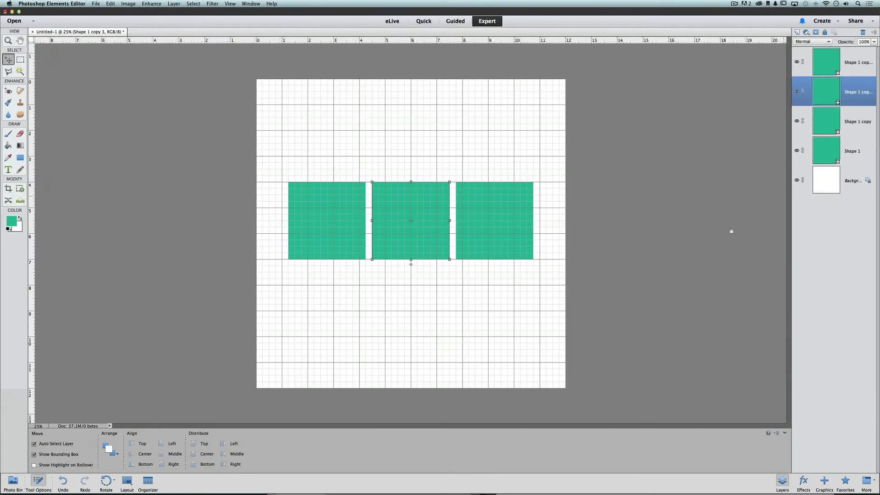
{"action": "left_click_drag", "start_coordinate": [430, 206], "coordinate": [429, 287]}
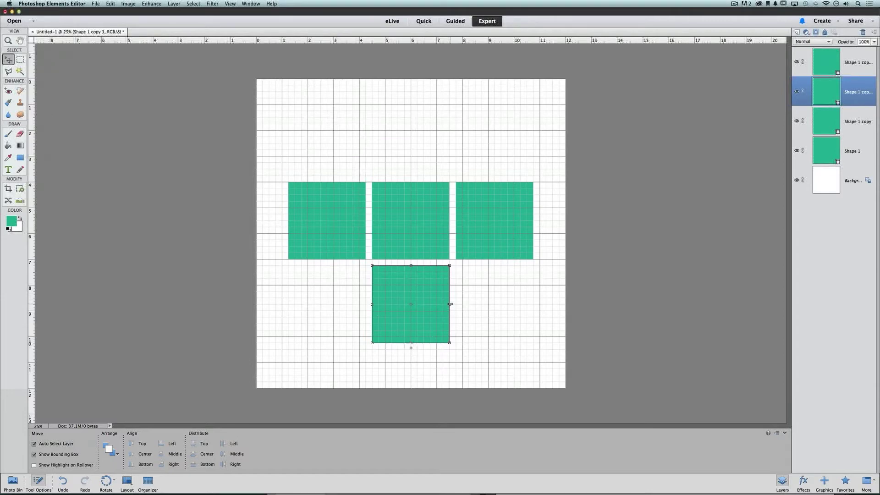
Scale the bottom copy to 316.67% width and 25% height so it spans the row.
{"action": "left_click_drag", "start_coordinate": [450, 304], "coordinate": [534, 304]}
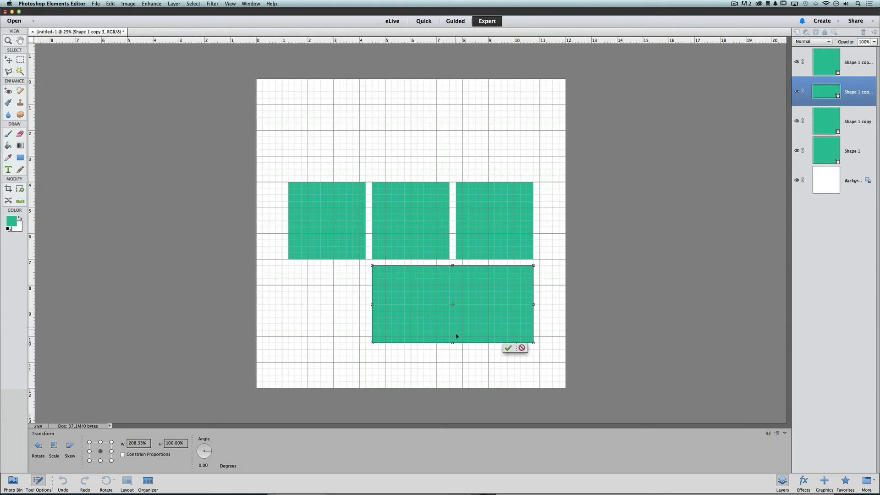
{"action": "left_click_drag", "start_coordinate": [453, 342], "coordinate": [453, 286]}
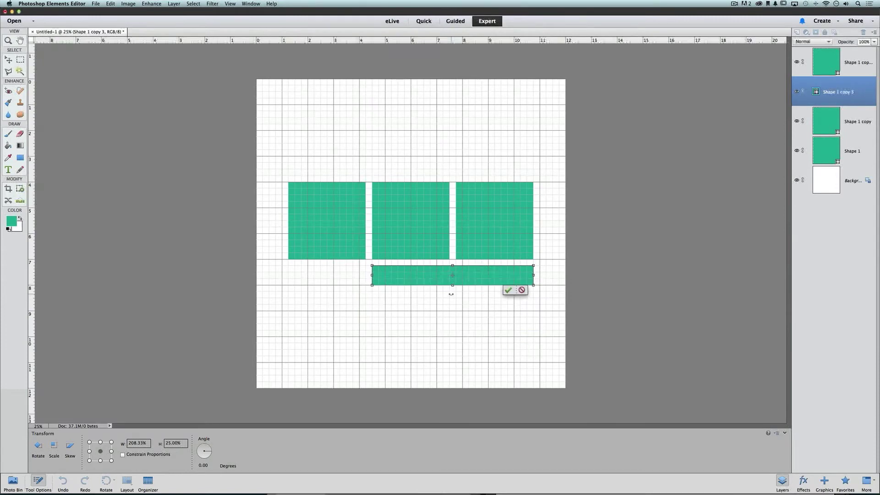
{"action": "left_click_drag", "start_coordinate": [372, 275], "coordinate": [289, 274]}
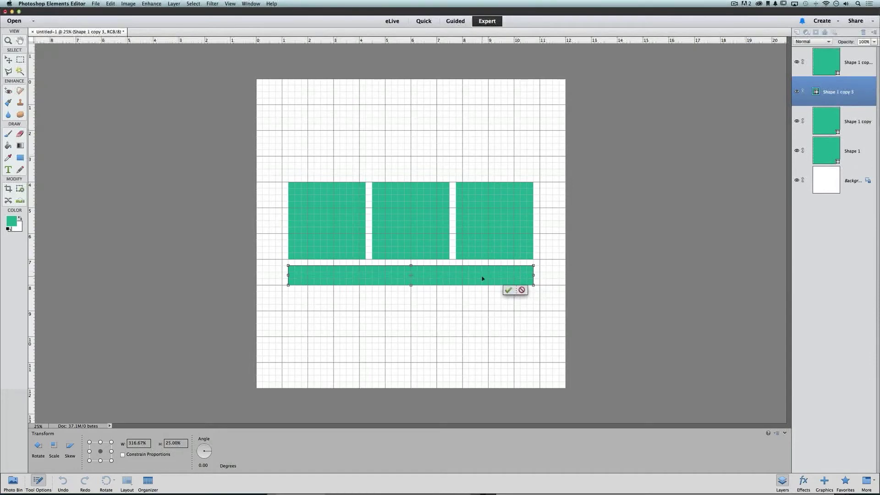
{"action": "left_click", "coordinate": [508, 290]}
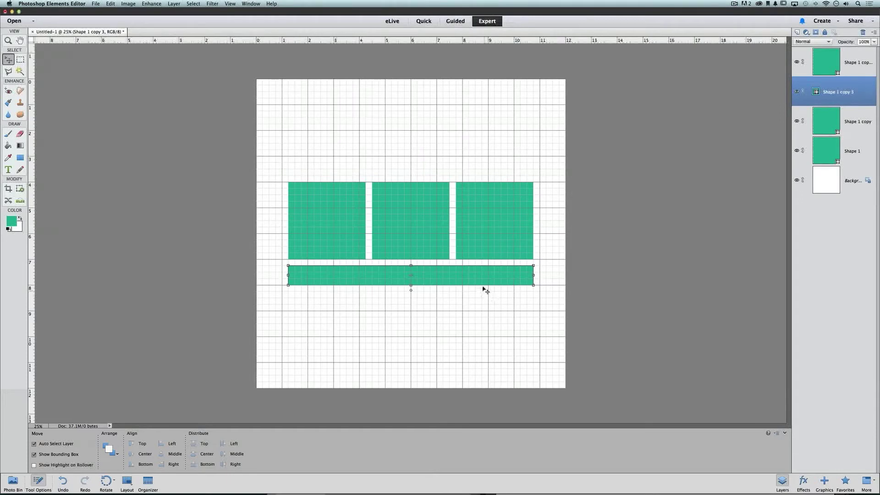
Set the bar just below the squares, hide the grid, and deselect everything.
{"action": "left_click_drag", "start_coordinate": [483, 289], "coordinate": [503, 280]}
{"action": "left_click", "coordinate": [230, 4]}
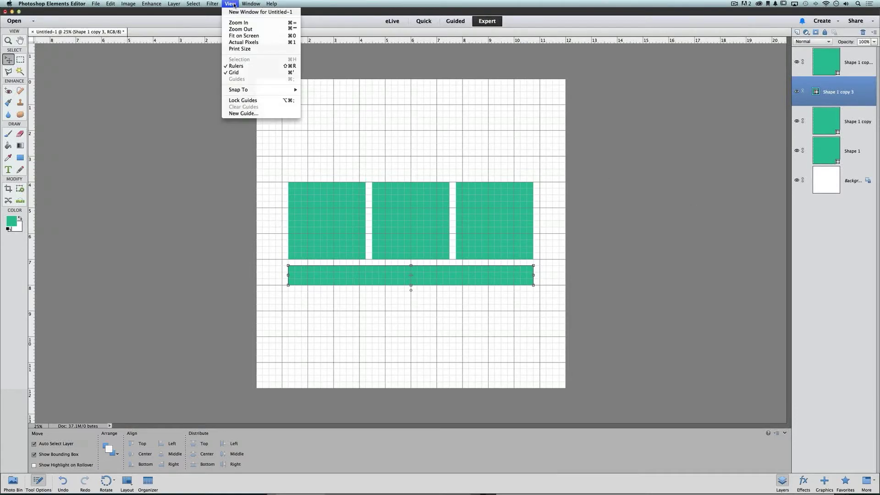
{"action": "left_click", "coordinate": [252, 73]}
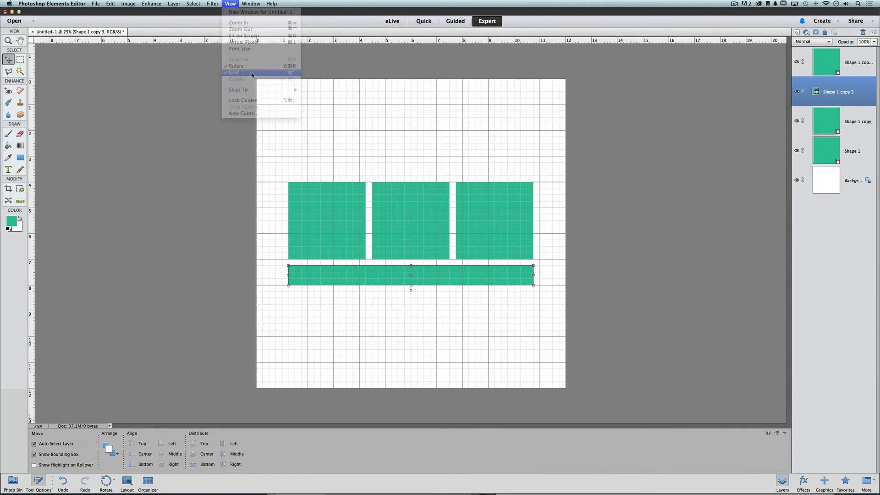
{"action": "left_click", "coordinate": [316, 138]}
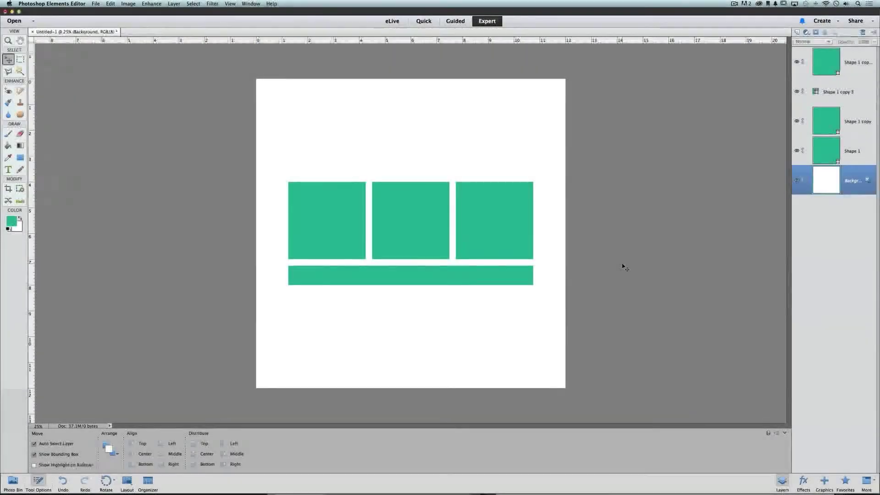
Open myfourthpage_PHOTO1, PHOTO2 and PHOTO3.jpg from the Lesson 5 – Scratch folder.
{"action": "left_click", "coordinate": [96, 4]}
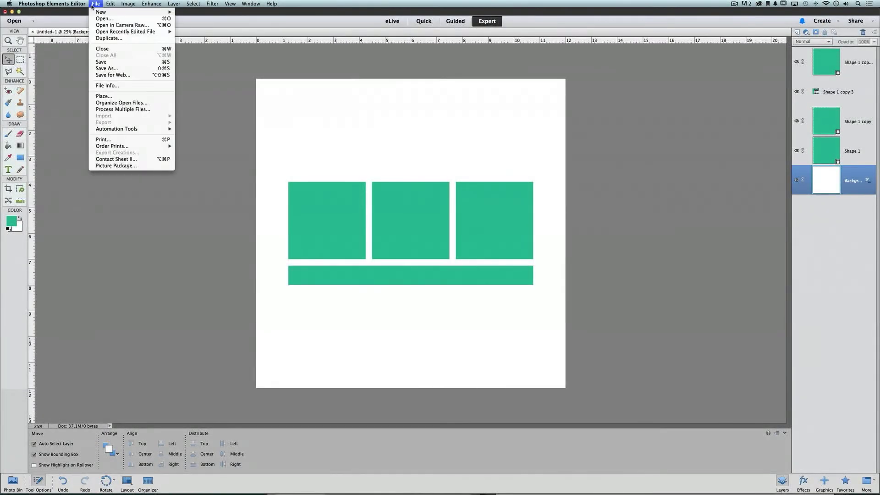
{"action": "left_click", "coordinate": [103, 19]}
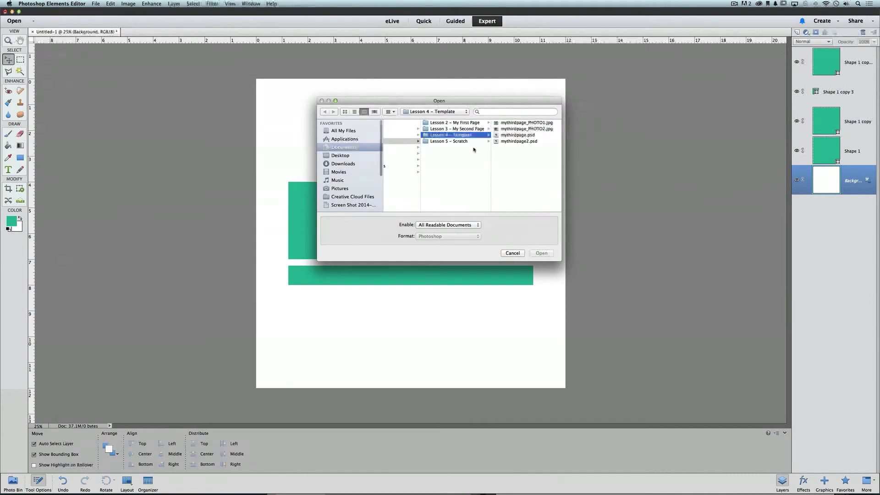
{"action": "left_click", "coordinate": [470, 144]}
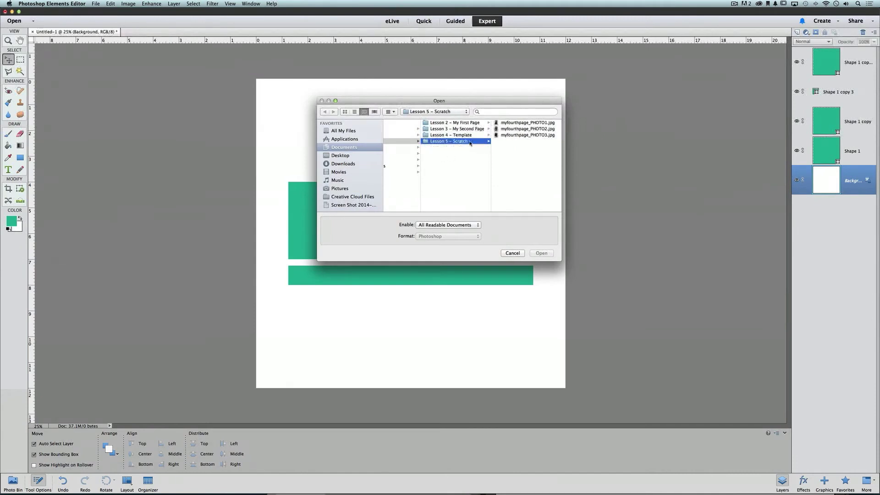
{"action": "left_click", "coordinate": [522, 135]}
{"action": "left_click", "coordinate": [456, 123], "text": "shift"}
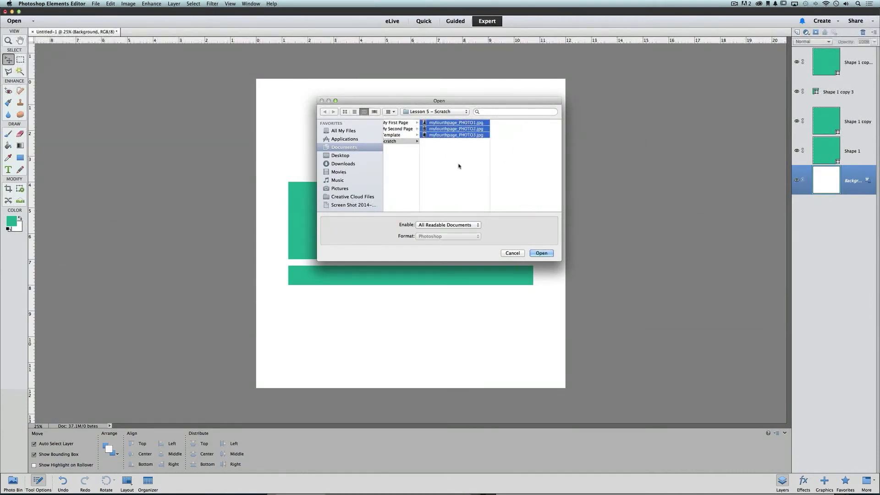
{"action": "left_click", "coordinate": [541, 253]}
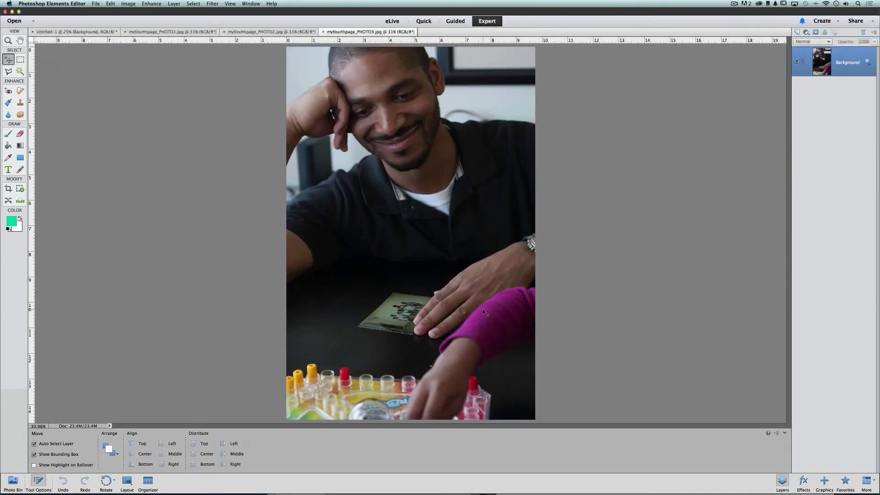
Copy the man's, girl's and woman's photos onto Untitled-1 and move Layer 3 to the top.
{"action": "left_click_drag", "start_coordinate": [398, 87], "coordinate": [378, 177]}
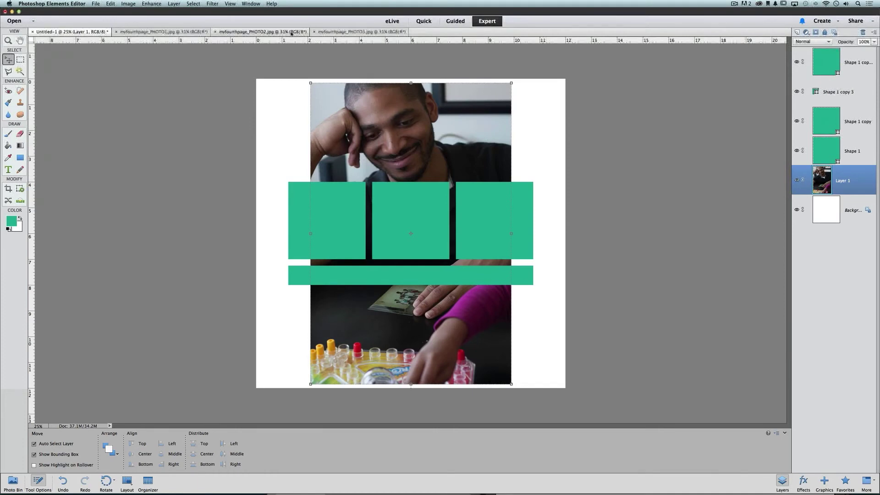
{"action": "left_click", "coordinate": [262, 32]}
{"action": "left_click_drag", "start_coordinate": [345, 77], "coordinate": [386, 148]}
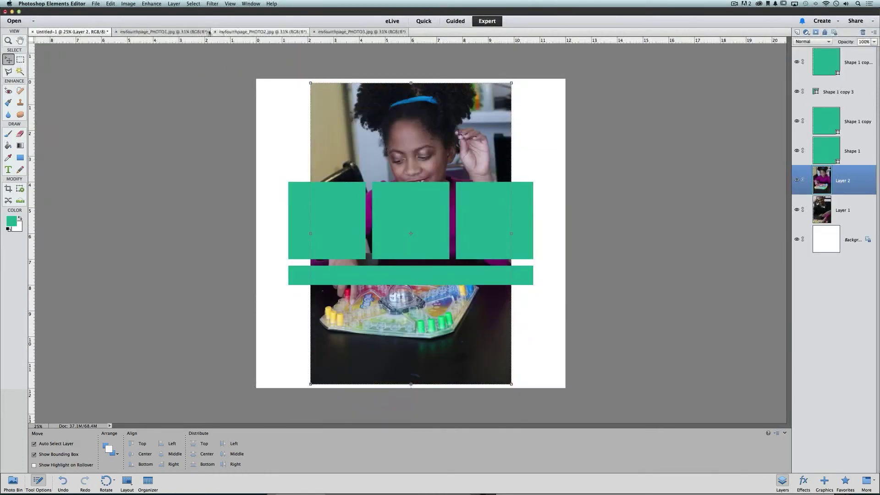
{"action": "left_click", "coordinate": [164, 32]}
{"action": "left_click_drag", "start_coordinate": [404, 118], "coordinate": [120, 76]}
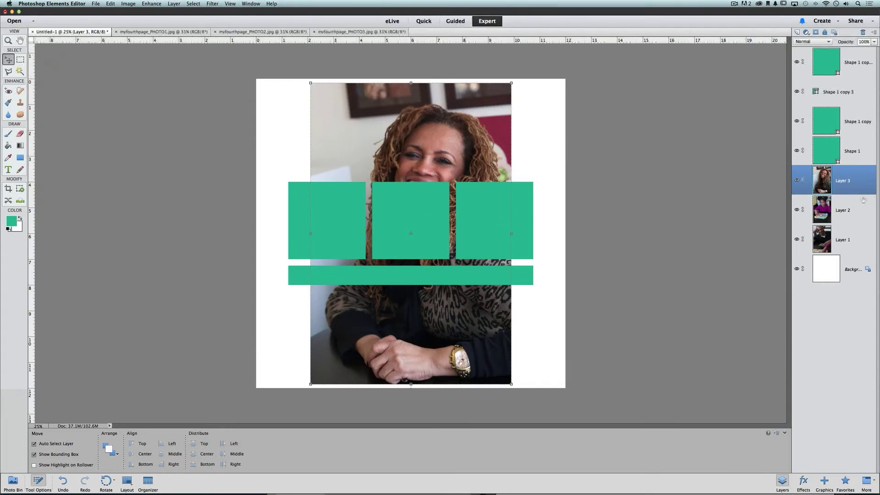
{"action": "left_click_drag", "start_coordinate": [862, 185], "coordinate": [857, 48]}
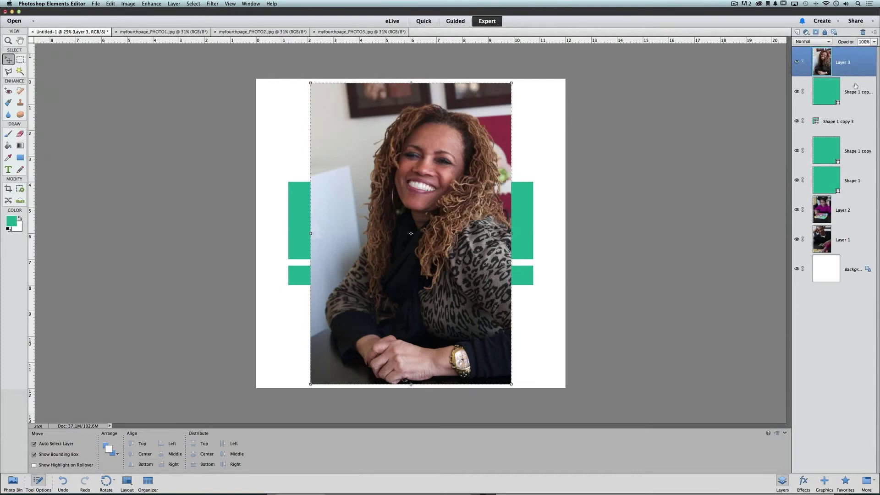
Clip the woman's photo into the right square and scale it to about 51%.
{"action": "key", "text": "super+g"}
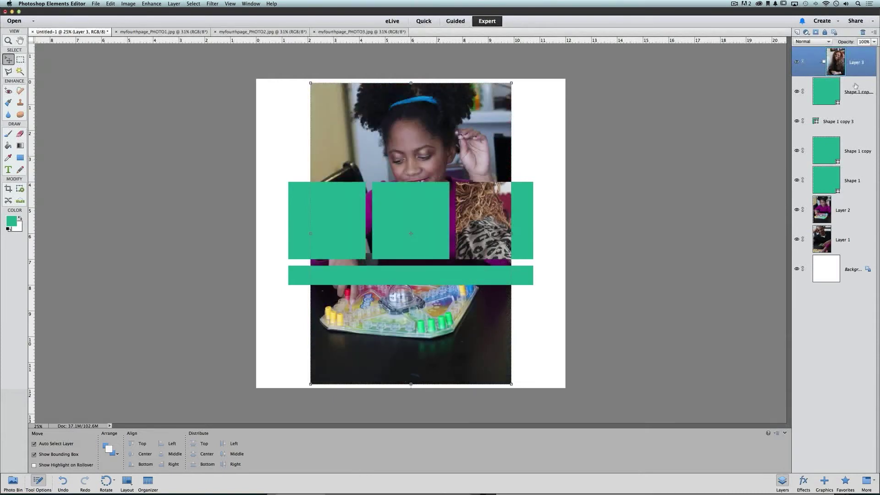
{"action": "left_click_drag", "start_coordinate": [483, 203], "coordinate": [549, 254]}
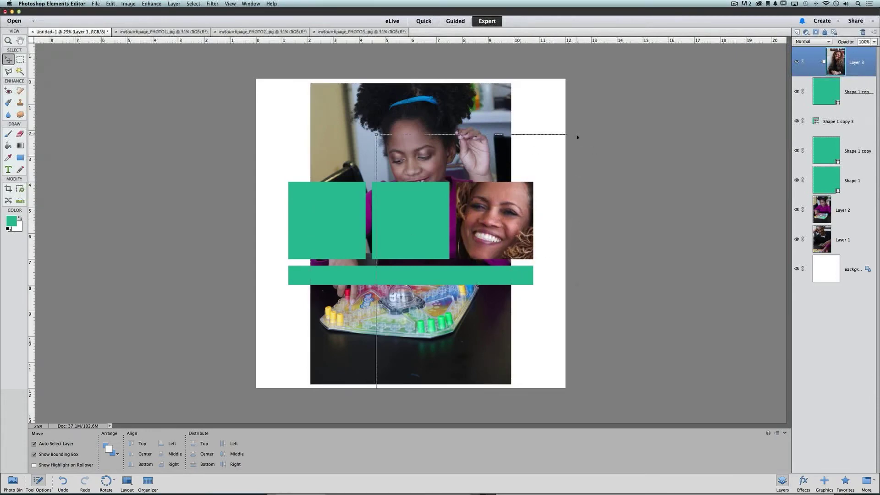
{"action": "left_click_drag", "start_coordinate": [575, 135], "coordinate": [520, 190]}
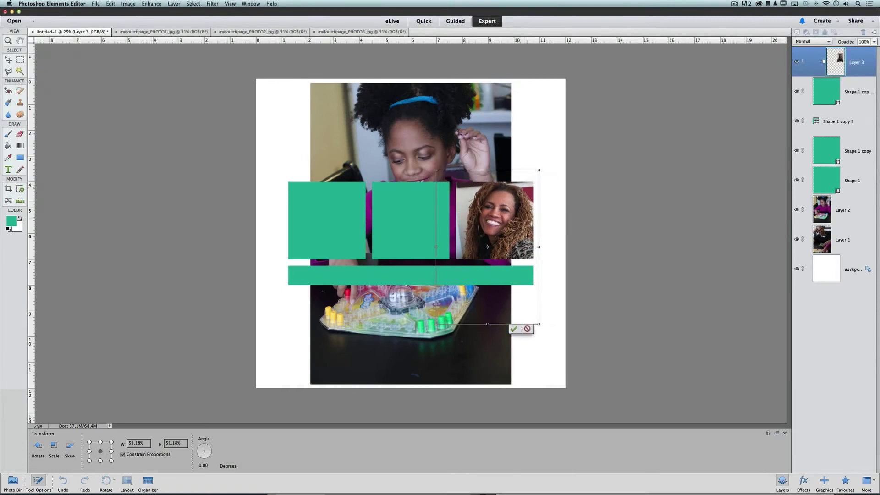
{"action": "left_click", "coordinate": [515, 329]}
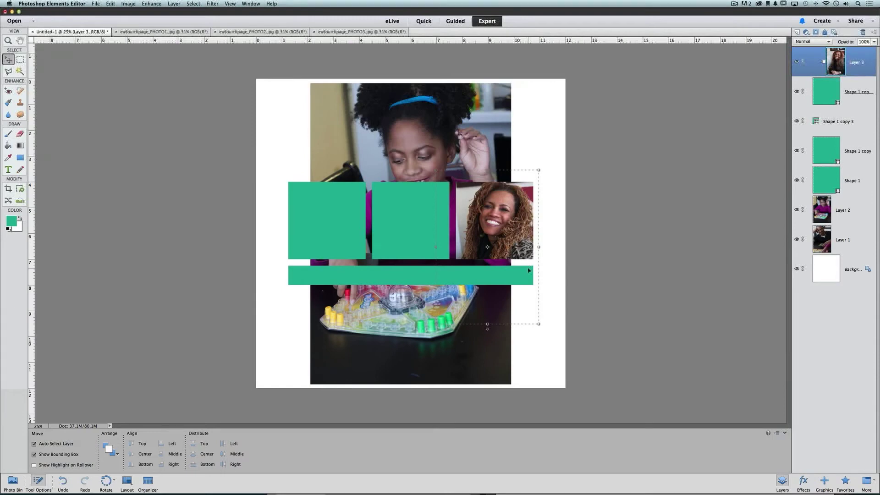
{"action": "left_click", "coordinate": [853, 211]}
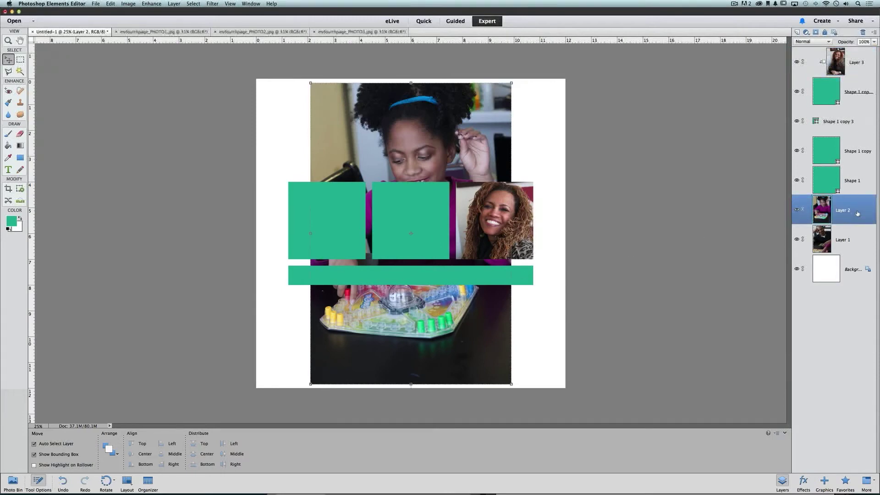
Clip the girl's photo into the middle square at 51.34%, and move the man's photo into the left square.
{"action": "left_click_drag", "start_coordinate": [857, 214], "coordinate": [847, 136]}
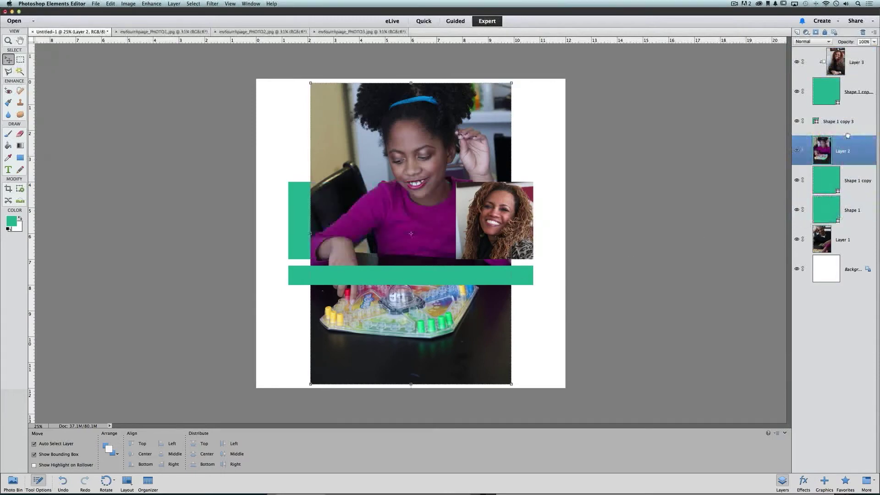
{"action": "left_click_drag", "start_coordinate": [454, 148], "coordinate": [437, 161]}
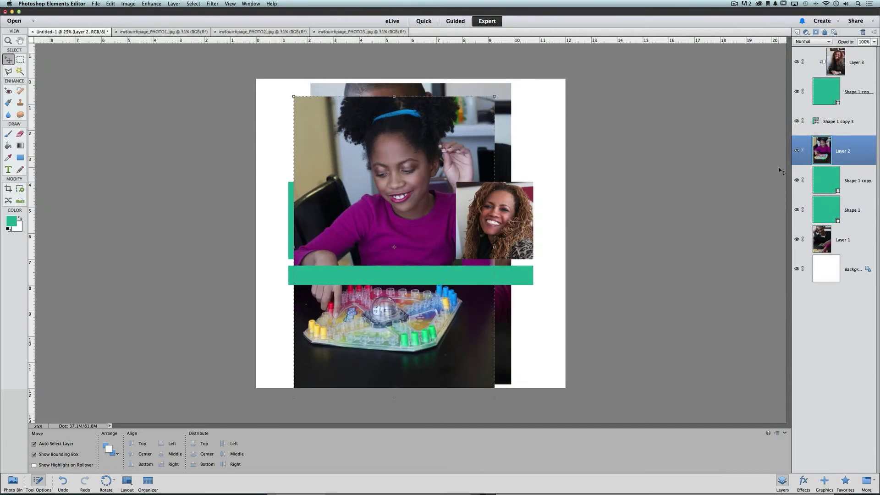
{"action": "key", "text": "super+g"}
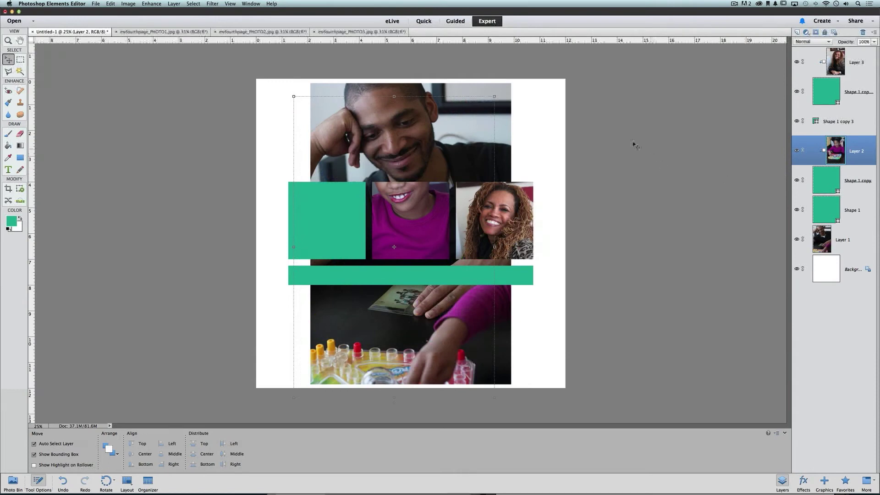
{"action": "left_click_drag", "start_coordinate": [495, 97], "coordinate": [436, 184]}
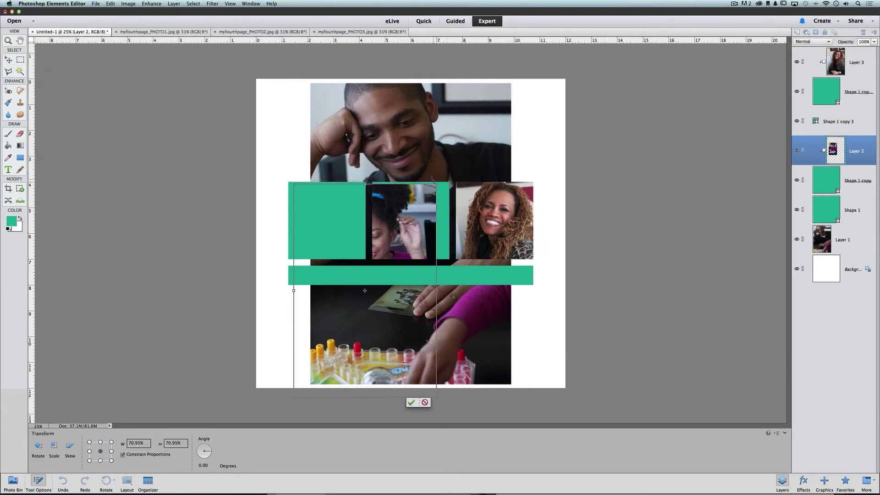
{"action": "left_click_drag", "start_coordinate": [413, 224], "coordinate": [451, 193]}
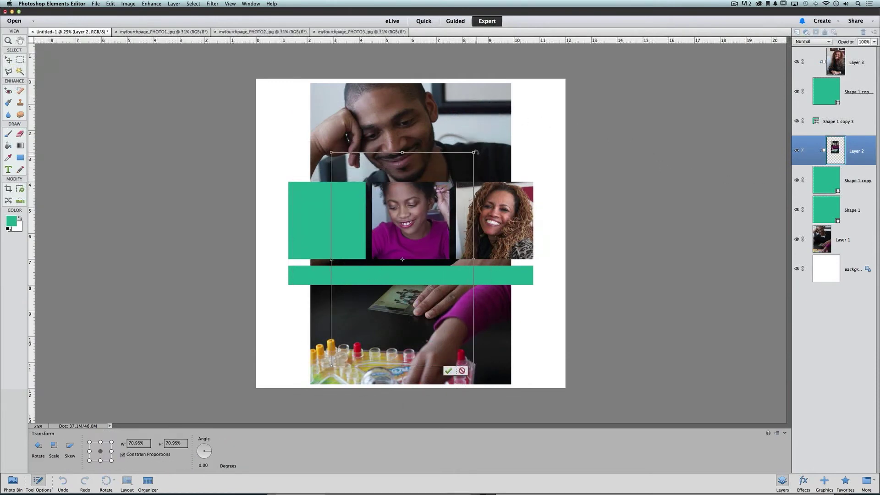
{"action": "left_click_drag", "start_coordinate": [472, 154], "coordinate": [454, 199]}
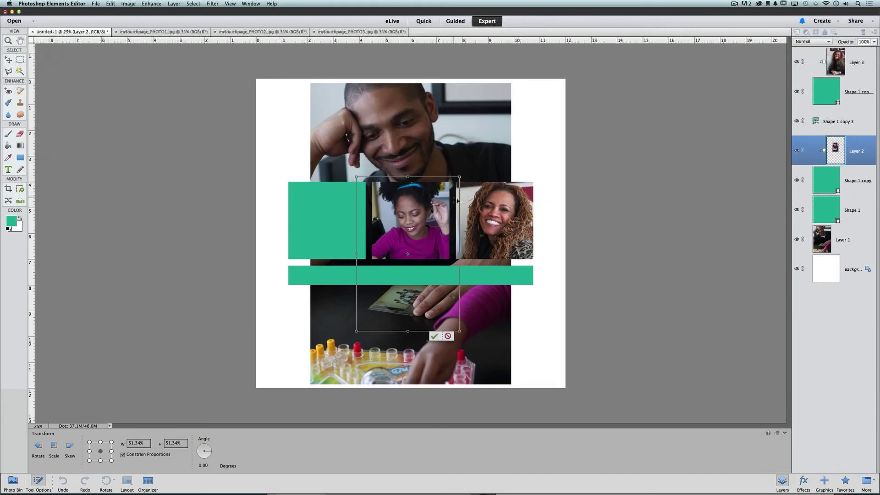
{"action": "left_click", "coordinate": [434, 337]}
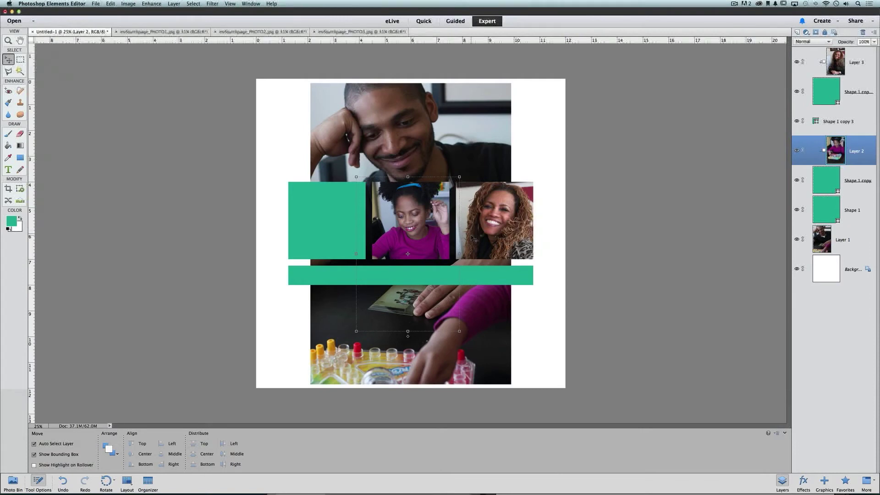
{"action": "left_click_drag", "start_coordinate": [822, 239], "coordinate": [826, 195]}
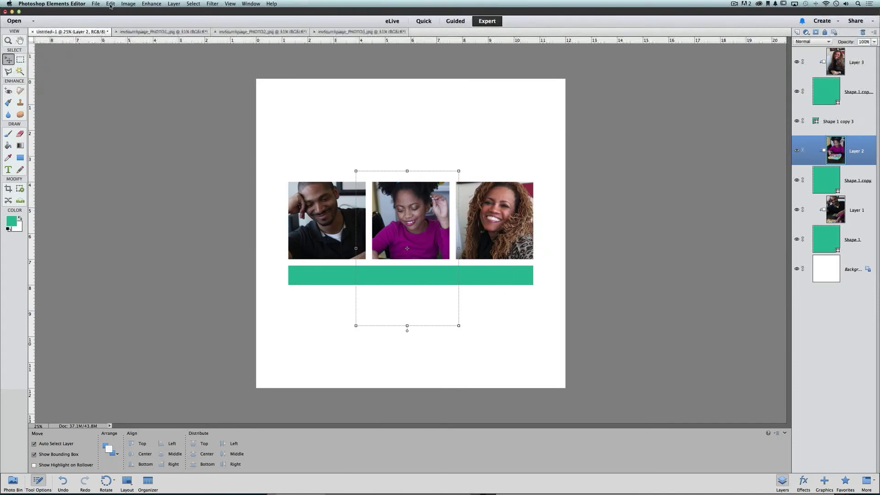
Prepare to save the page as myfourthpage in the Lesson 5 – Scratch folder.
{"action": "left_click", "coordinate": [96, 4]}
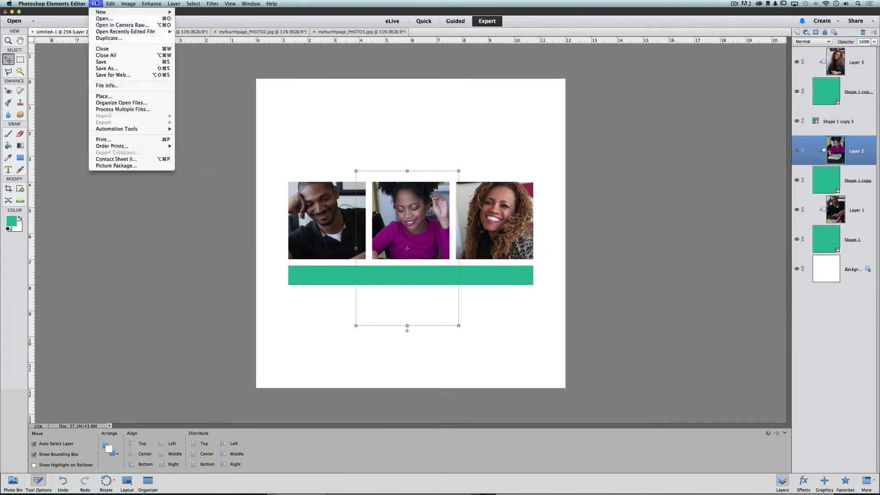
{"action": "left_click", "coordinate": [118, 64]}
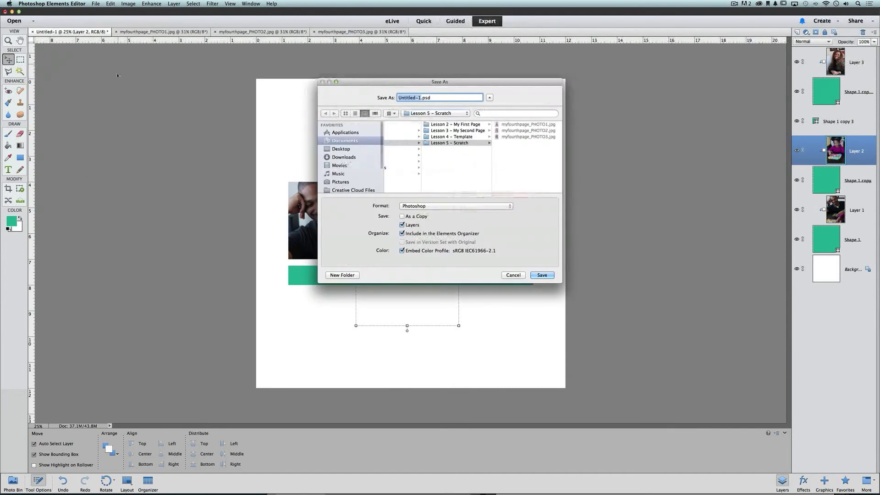
{"action": "left_click", "coordinate": [497, 159]}
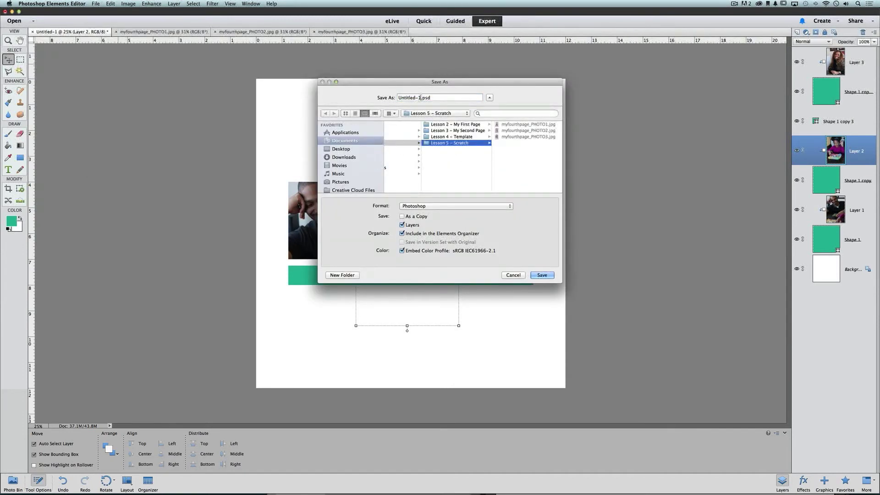
{"action": "key", "text": "Tab"}
{"action": "type", "text": "myfo"}
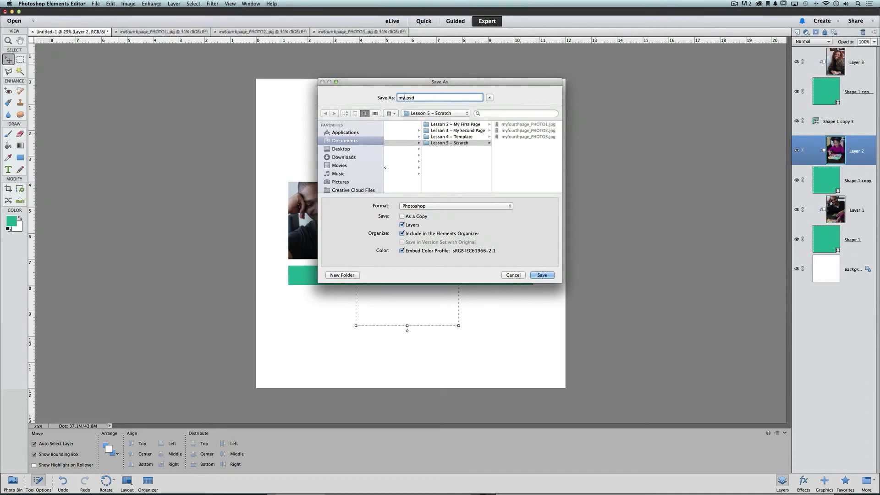
{"action": "type", "text": "urthpage"}
Save myfourthpage.psd, then clip the pink damask paper to the strip beneath the photos.
{"action": "left_click", "coordinate": [540, 274]}
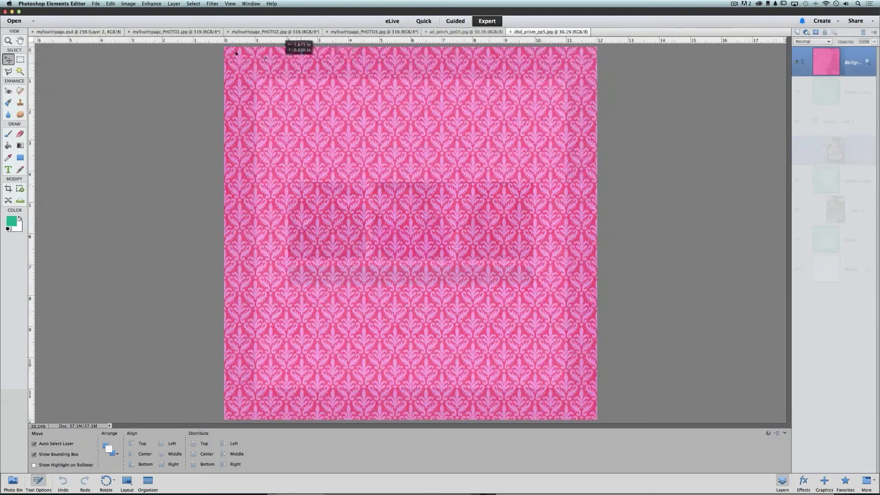
{"action": "left_click", "coordinate": [120, 33]}
{"action": "left_click_drag", "start_coordinate": [121, 36], "coordinate": [403, 102]}
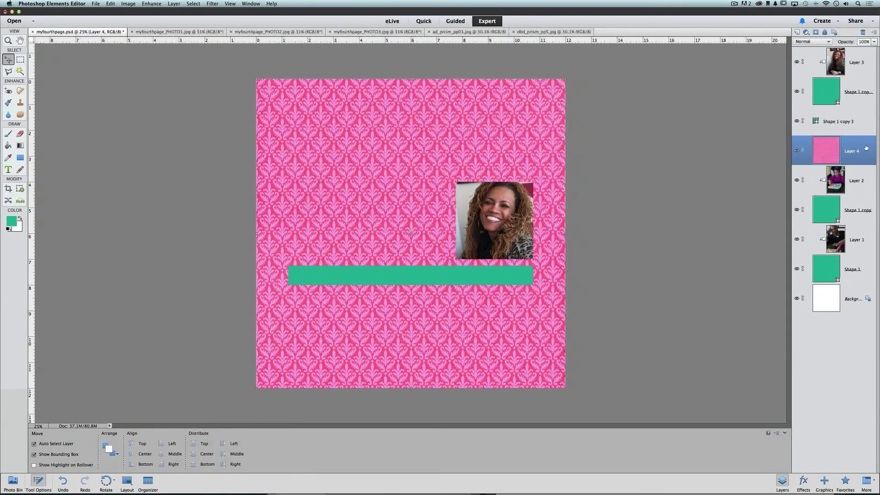
{"action": "left_click_drag", "start_coordinate": [862, 147], "coordinate": [859, 116]}
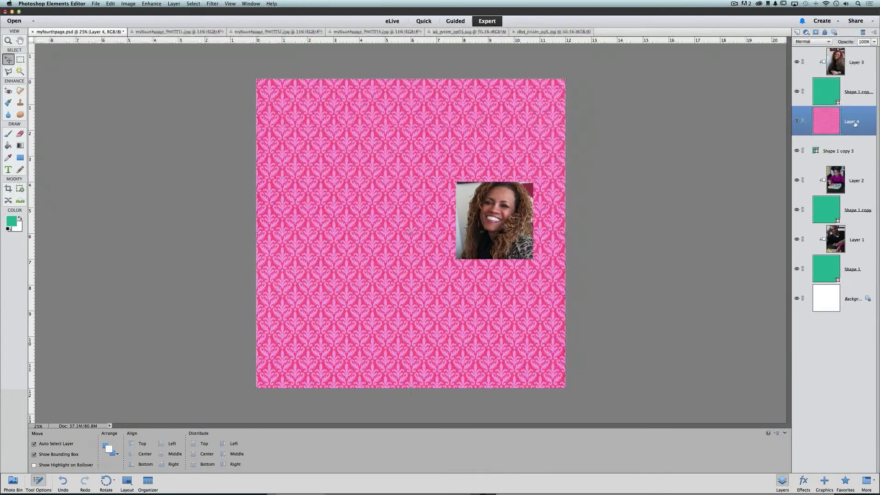
{"action": "key", "text": "super+g"}
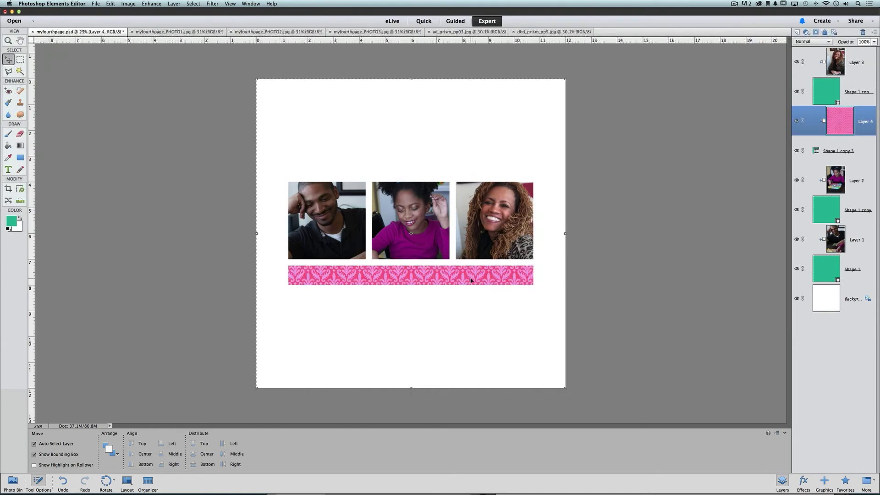
Add the ad_prism_pp03 grid paper as Layer 5 just above the Background.
{"action": "left_click", "coordinate": [534, 32]}
{"action": "left_click", "coordinate": [490, 32]}
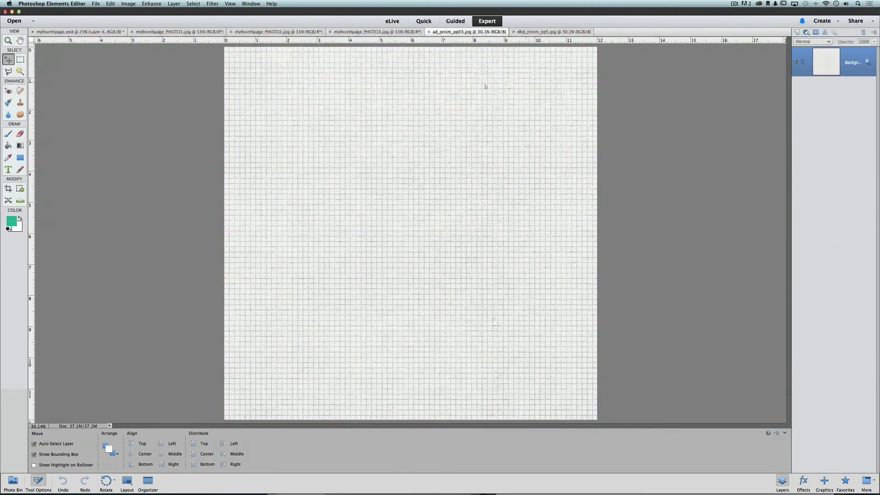
{"action": "left_click_drag", "start_coordinate": [485, 86], "coordinate": [424, 137]}
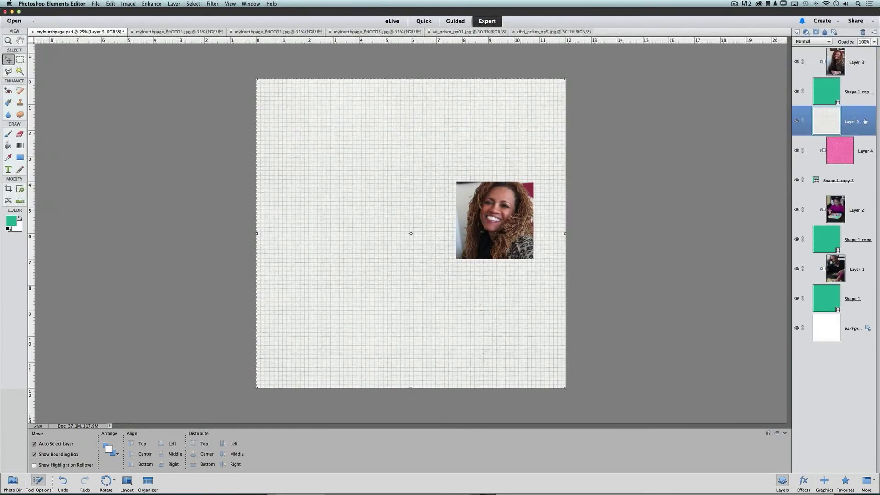
{"action": "left_click_drag", "start_coordinate": [856, 121], "coordinate": [856, 313]}
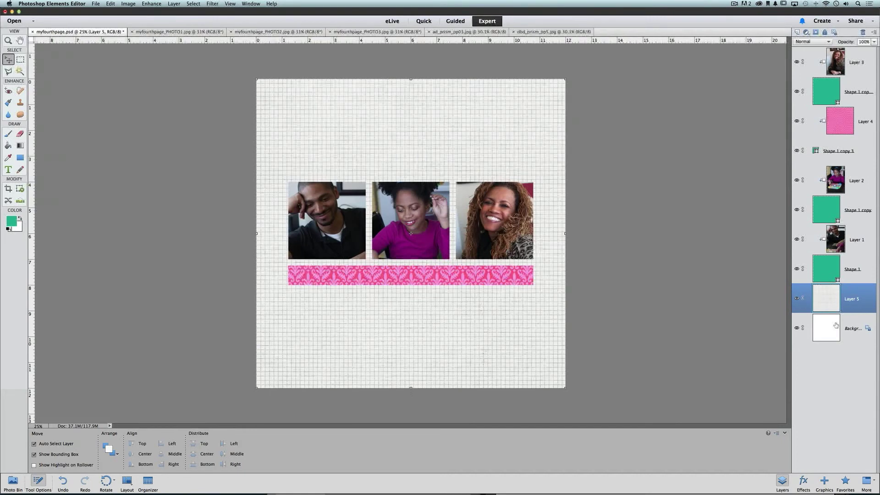
{"action": "key", "text": "super+Tab"}
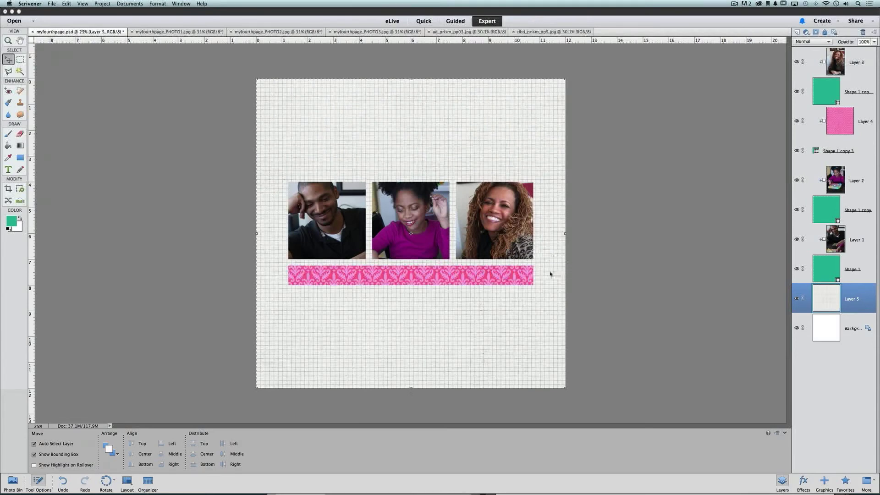
{"action": "left_click", "coordinate": [862, 270]}
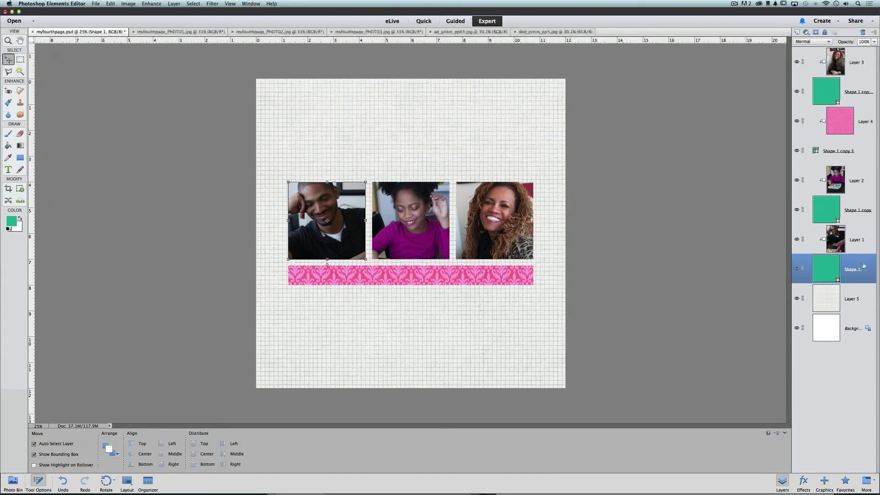
Give the man's photo square a drop shadow and copy its layer style.
{"action": "left_click", "coordinate": [805, 479]}
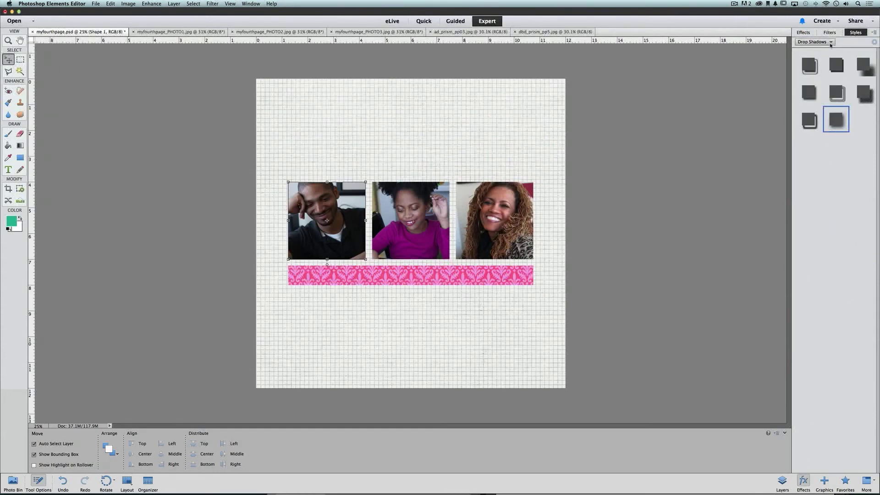
{"action": "left_click", "coordinate": [817, 98]}
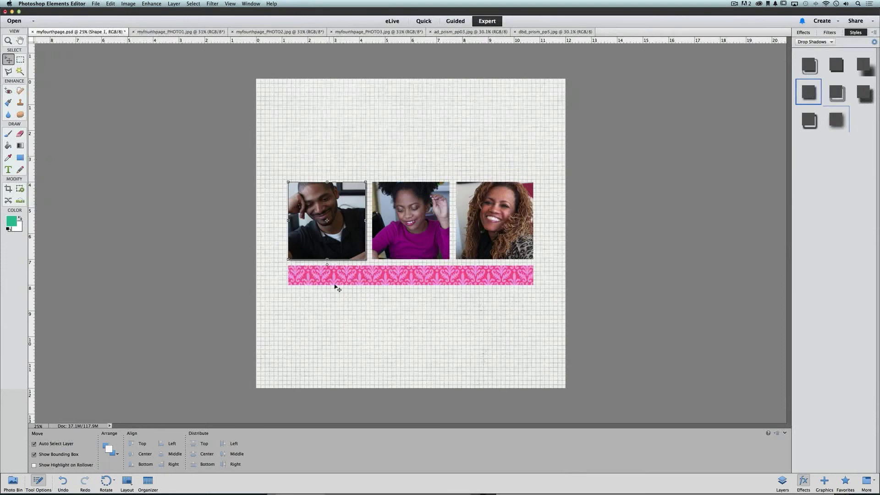
{"action": "left_click", "coordinate": [397, 303]}
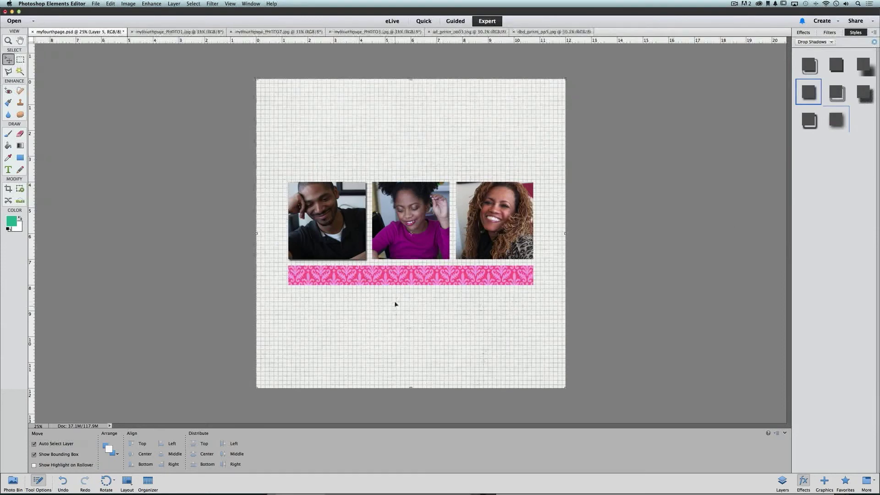
{"action": "left_click", "coordinate": [782, 482]}
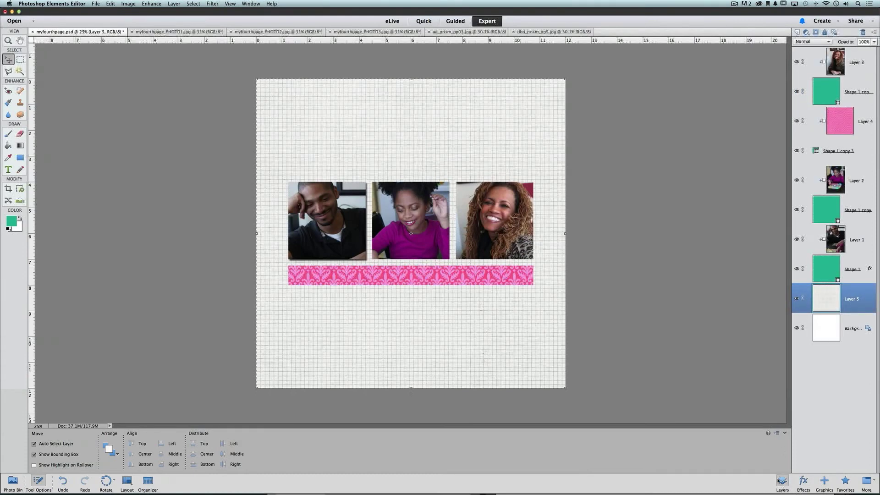
{"action": "left_click", "coordinate": [862, 268]}
{"action": "right_click", "coordinate": [854, 270]}
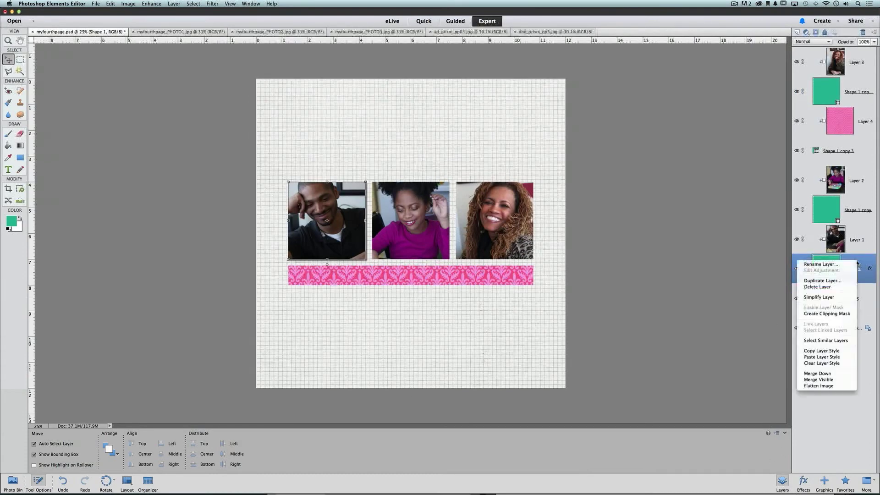
{"action": "left_click", "coordinate": [864, 264]}
{"action": "right_click", "coordinate": [861, 259]}
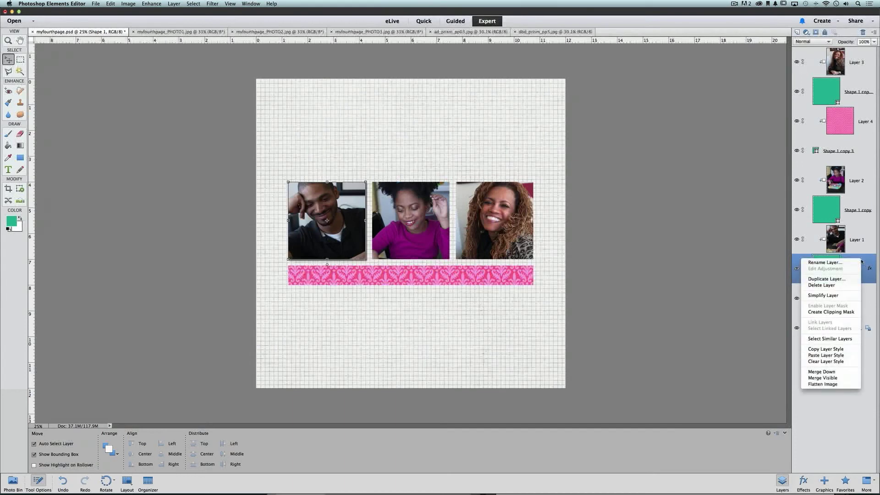
{"action": "left_click", "coordinate": [846, 351]}
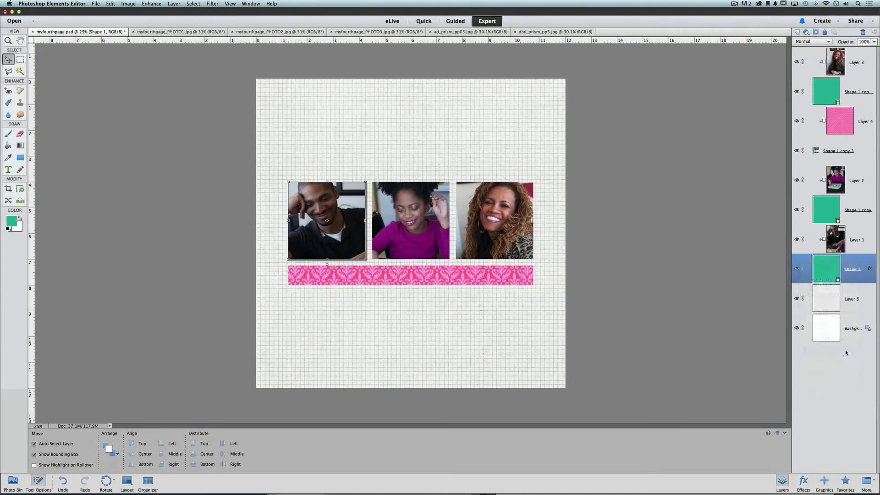
Paste the shadow style onto the girl's square, the pink strip and the right frame.
{"action": "left_click", "coordinate": [855, 206]}
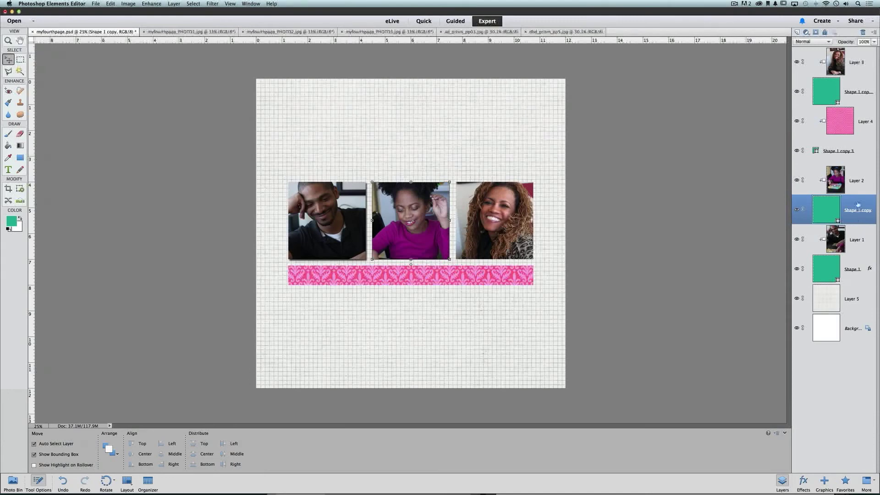
{"action": "right_click", "coordinate": [858, 205]}
{"action": "left_click", "coordinate": [843, 297]}
{"action": "left_click", "coordinate": [864, 151]}
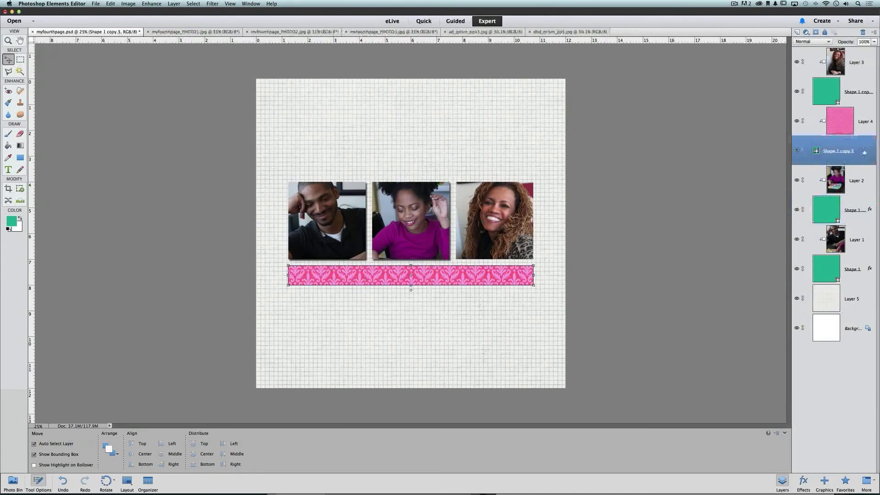
{"action": "right_click", "coordinate": [864, 151]}
{"action": "left_click", "coordinate": [854, 242]}
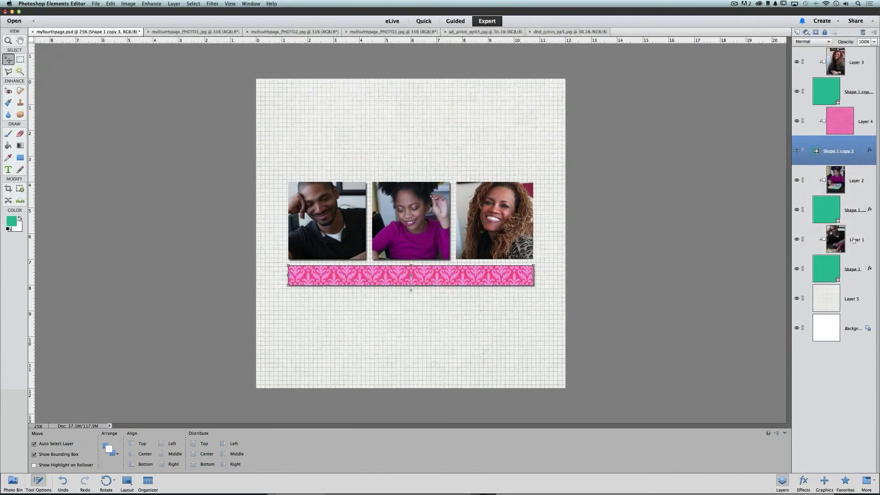
{"action": "left_click", "coordinate": [855, 95]}
{"action": "right_click", "coordinate": [856, 95]}
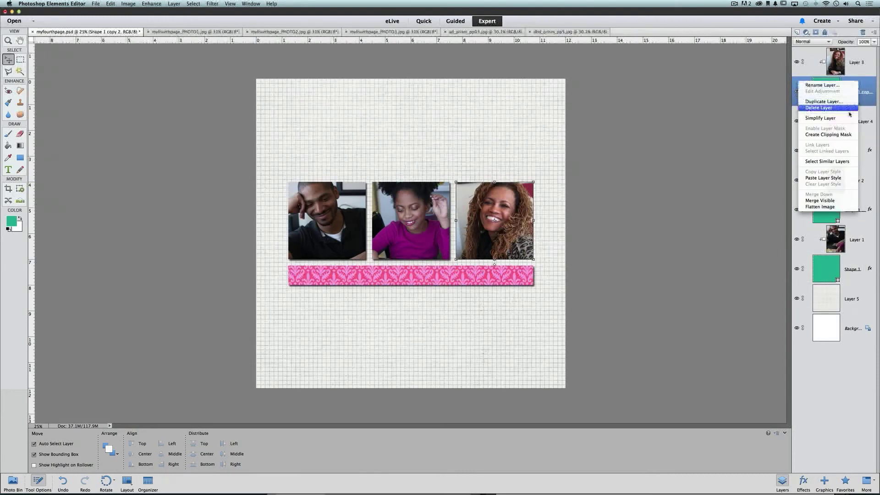
{"action": "left_click", "coordinate": [854, 178]}
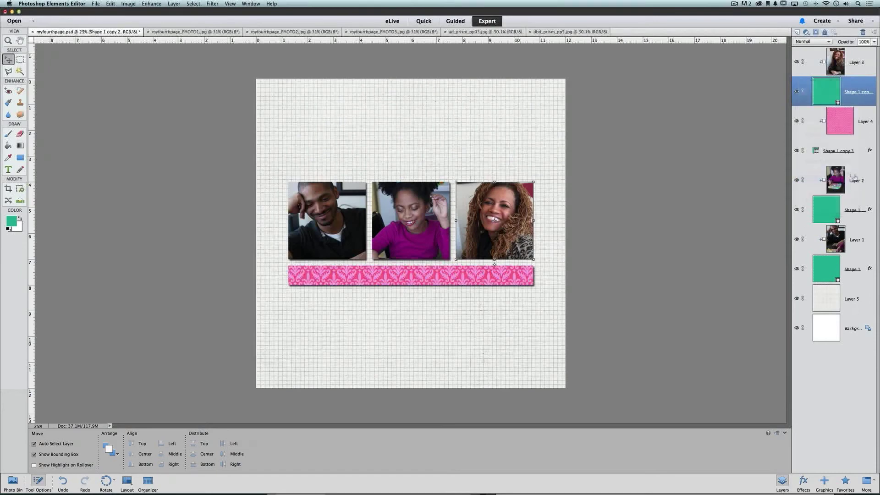
{"action": "left_click", "coordinate": [552, 310]}
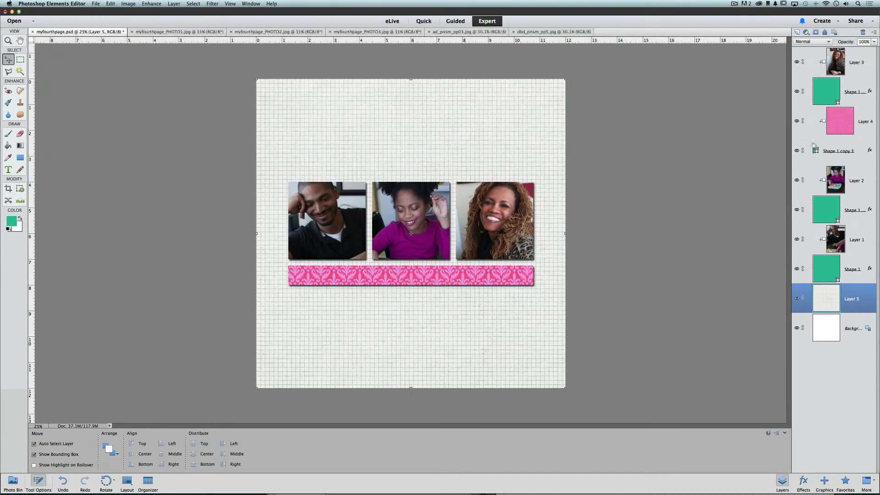
Reduce the strip's drop shadow to 13 px size and 9 px distance.
{"action": "double_click", "coordinate": [870, 150]}
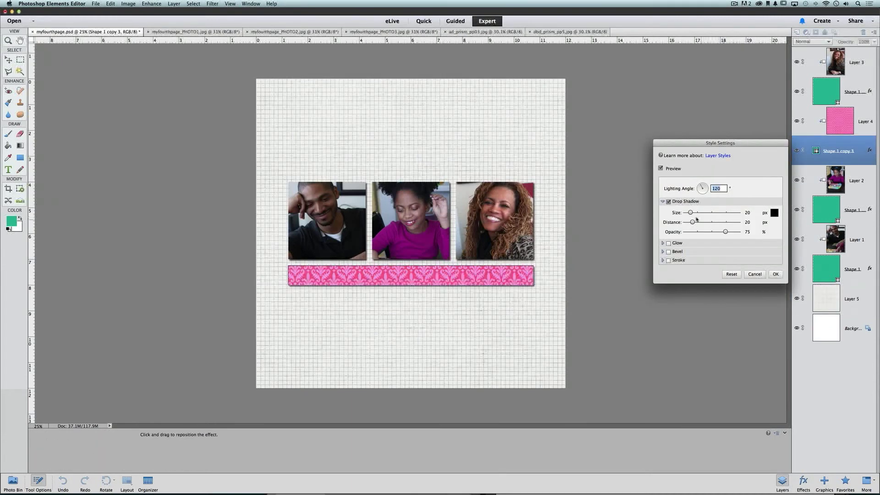
{"action": "left_click_drag", "start_coordinate": [692, 217], "coordinate": [689, 223]}
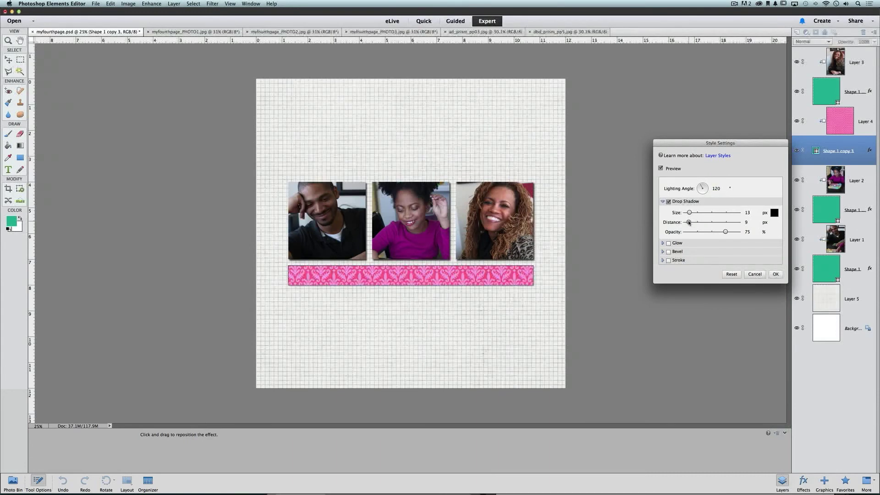
{"action": "left_click", "coordinate": [775, 274]}
{"action": "left_click", "coordinate": [560, 309]}
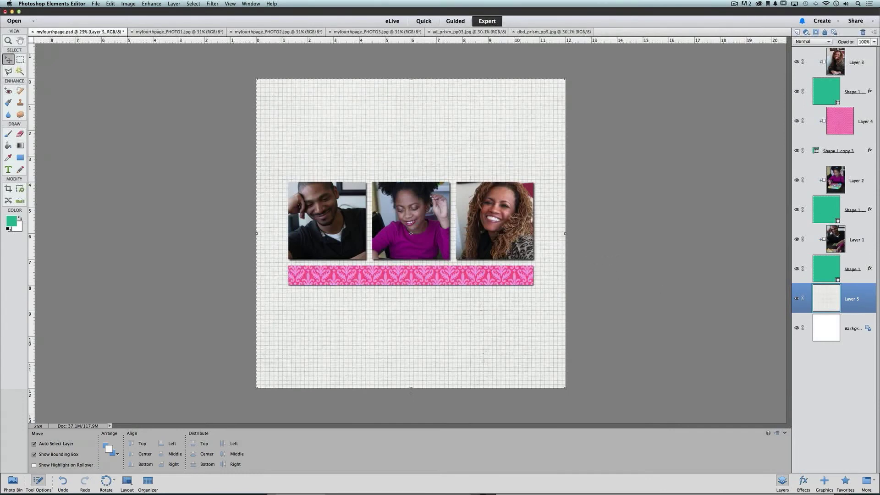
{"action": "key", "text": "super+Tab"}
Add the word 'trouble' in Minion Pro Bold above the photos and enlarge it.
{"action": "left_click", "coordinate": [331, 140]}
{"action": "left_click", "coordinate": [8, 169]}
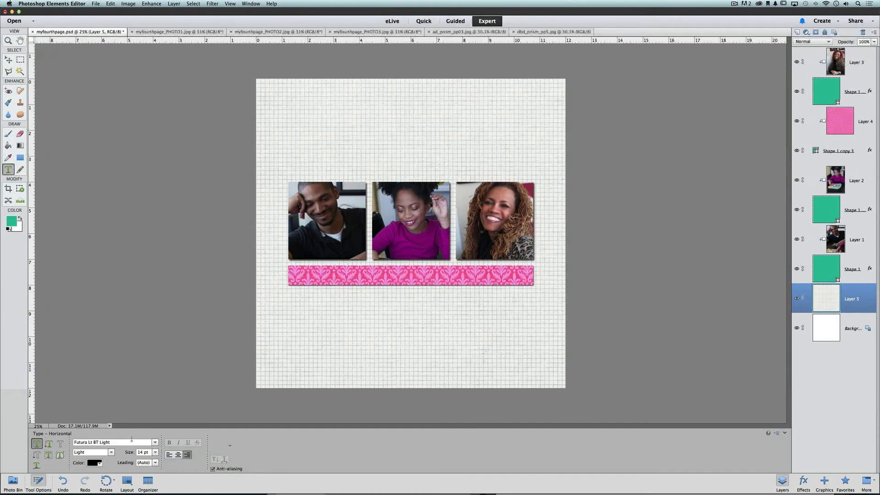
{"action": "left_click", "coordinate": [149, 275]}
{"action": "left_click", "coordinate": [303, 165]}
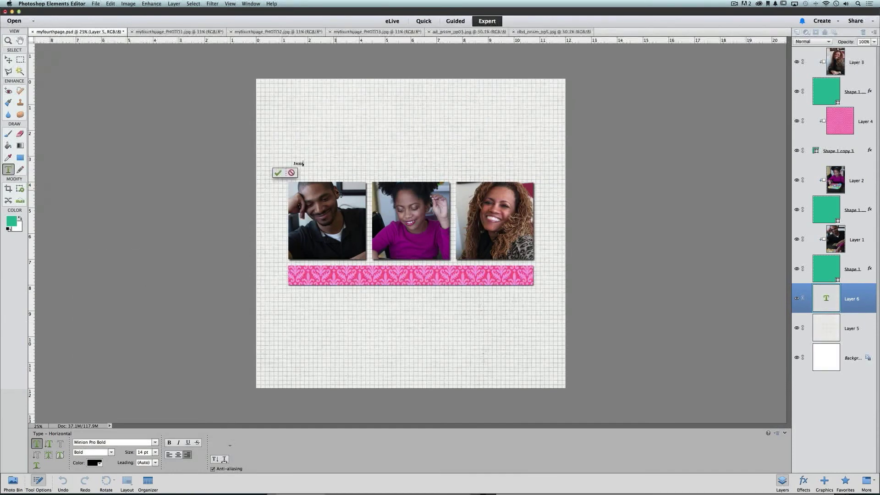
{"action": "left_click_drag", "start_coordinate": [305, 160], "coordinate": [403, 90]}
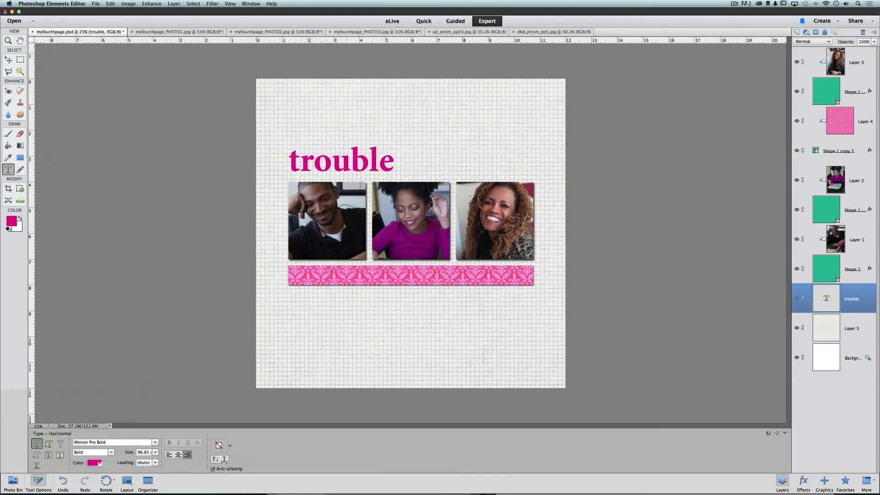
Duplicate the trouble text layer and change the copy to '3'.
{"action": "key", "text": "v"}
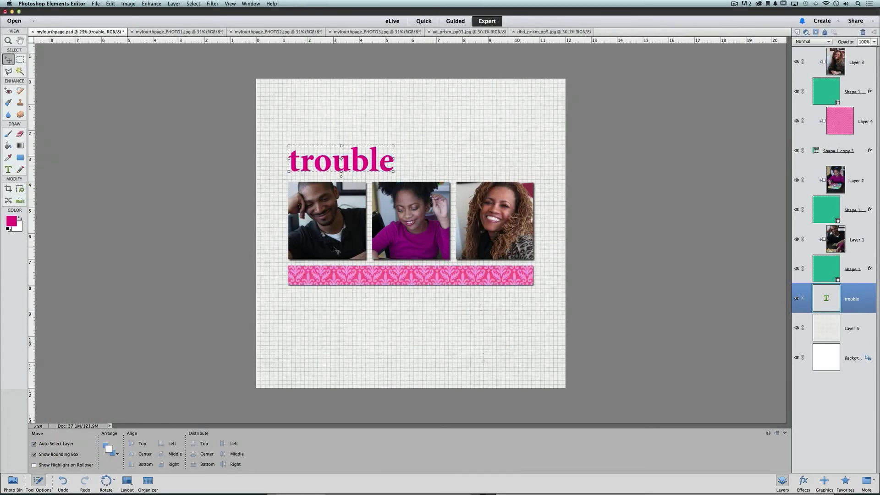
{"action": "key", "text": "super+j"}
{"action": "left_click_drag", "start_coordinate": [341, 160], "coordinate": [447, 161]}
{"action": "key", "text": "t"}
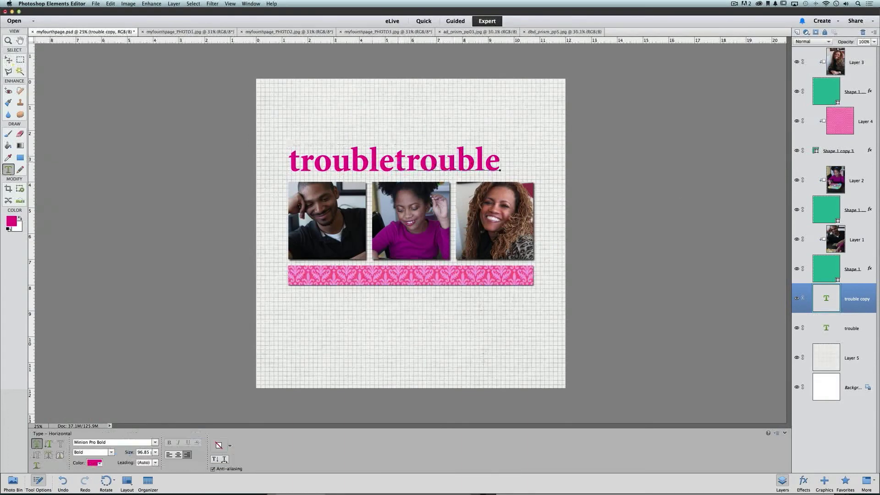
{"action": "type", "text": "3"}
{"action": "left_click_drag", "start_coordinate": [396, 161], "coordinate": [489, 216]}
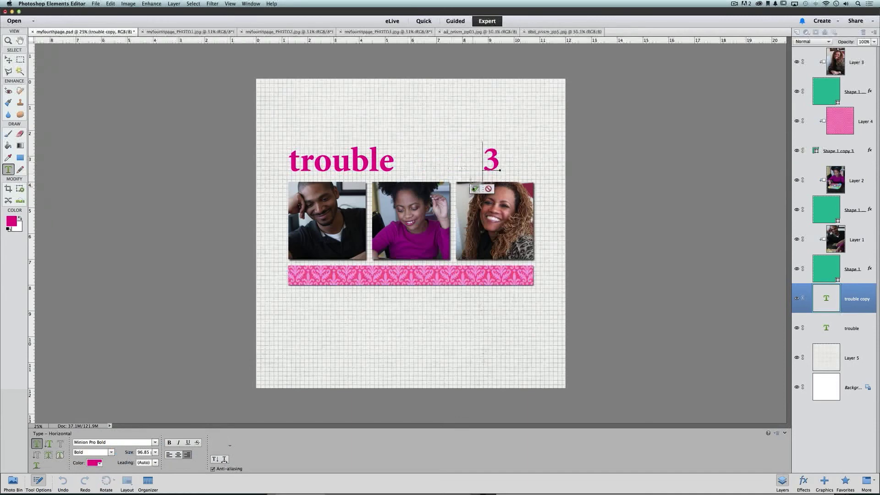
{"action": "left_click", "coordinate": [476, 189]}
Enlarge the 3 to about 270%, colour it dark grey and place it behind trouble.
{"action": "key", "text": "super+t"}
{"action": "left_click_drag", "start_coordinate": [526, 157], "coordinate": [353, 142]}
{"action": "left_click", "coordinate": [340, 208]}
{"action": "key", "text": "t"}
{"action": "left_click", "coordinate": [100, 463]}
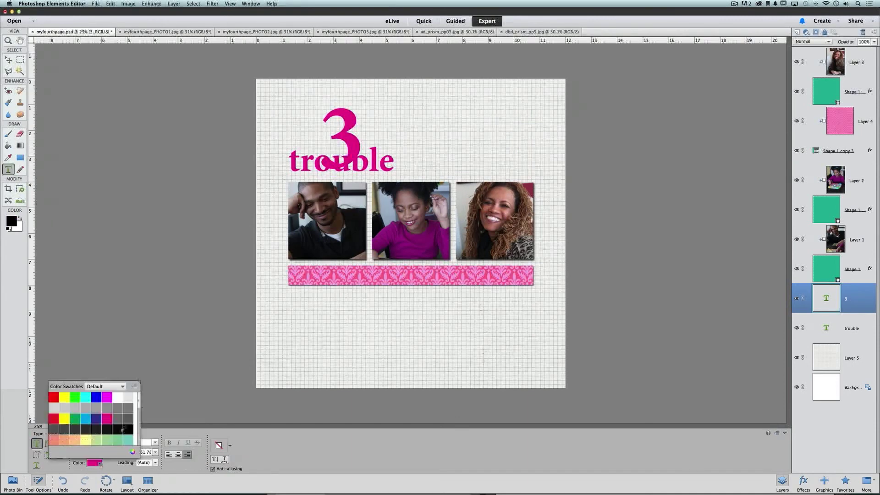
{"action": "left_click", "coordinate": [67, 426]}
{"action": "left_click", "coordinate": [351, 145]}
{"action": "left_click", "coordinate": [340, 207]}
{"action": "key", "text": "v"}
{"action": "left_click_drag", "start_coordinate": [854, 299], "coordinate": [856, 338]}
{"action": "left_click_drag", "start_coordinate": [350, 146], "coordinate": [392, 119]}
Add small grey 'times the' text beside the 3.
{"action": "key", "text": "t"}
{"action": "left_click_drag", "start_coordinate": [336, 121], "coordinate": [490, 120]}
{"action": "type", "text": "imes the"}
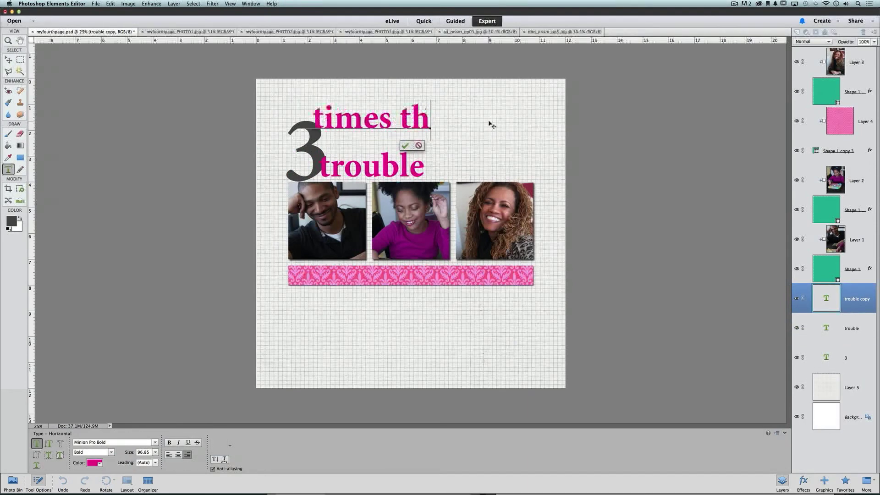
{"action": "left_click", "coordinate": [405, 146]}
{"action": "key", "text": "v"}
{"action": "left_click", "coordinate": [385, 124]}
{"action": "left_click_drag", "start_coordinate": [394, 120], "coordinate": [370, 157]}
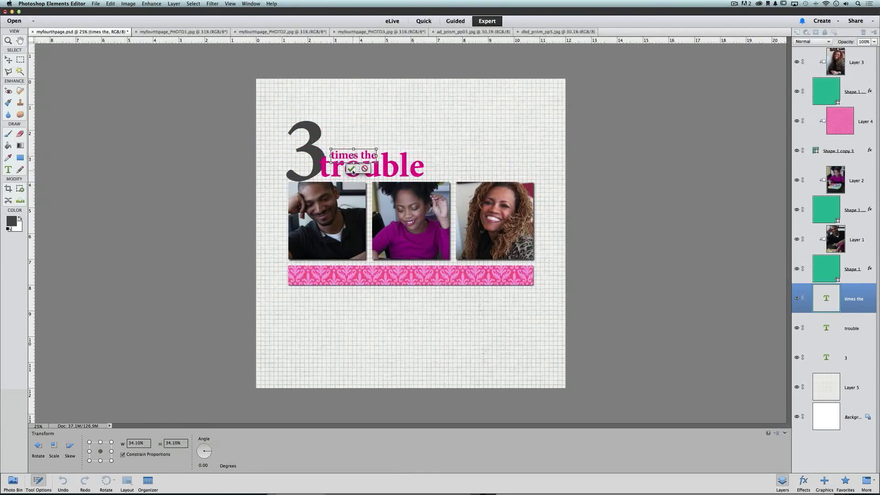
{"action": "left_click", "coordinate": [351, 169]}
{"action": "key", "text": "t"}
{"action": "left_click", "coordinate": [100, 461]}
{"action": "left_click", "coordinate": [117, 422]}
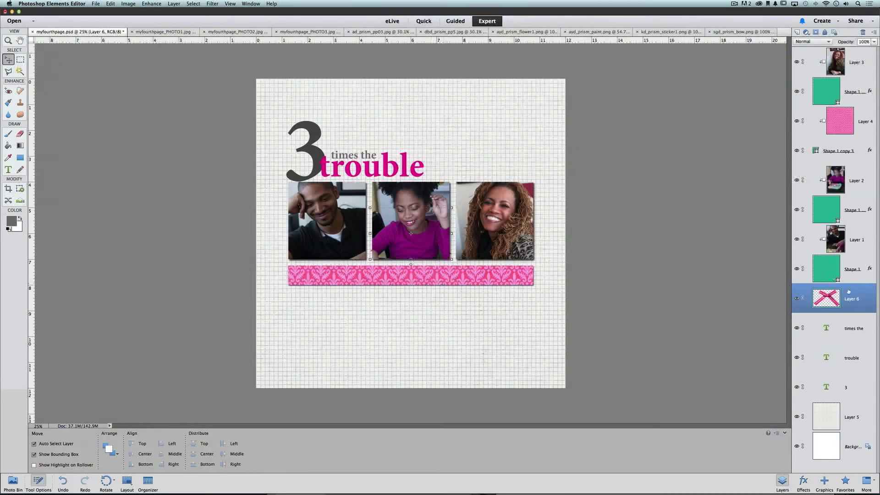
Place the bow on the pink strip and bring the star sticker in beside it.
{"action": "left_click_drag", "start_coordinate": [849, 292], "coordinate": [838, 47]}
{"action": "left_click_drag", "start_coordinate": [412, 225], "coordinate": [458, 276]}
{"action": "left_click", "coordinate": [671, 32]}
{"action": "left_click_drag", "start_coordinate": [449, 210], "coordinate": [422, 236]}
{"action": "mouse_move", "coordinate": [424, 239]}
{"action": "left_mouse_down"}
{"action": "mouse_move", "coordinate": [514, 281]}
{"action": "mouse_move", "coordinate": [470, 280]}
{"action": "left_mouse_up"}
Bring the paint splatter into the page and position it over the title.
{"action": "left_click", "coordinate": [591, 32]}
{"action": "mouse_move", "coordinate": [96, 36]}
{"action": "left_mouse_down"}
{"action": "mouse_move", "coordinate": [426, 207]}
{"action": "mouse_move", "coordinate": [395, 166]}
{"action": "mouse_move", "coordinate": [414, 173]}
{"action": "left_mouse_up"}
{"action": "left_click_drag", "start_coordinate": [827, 70], "coordinate": [853, 376]}
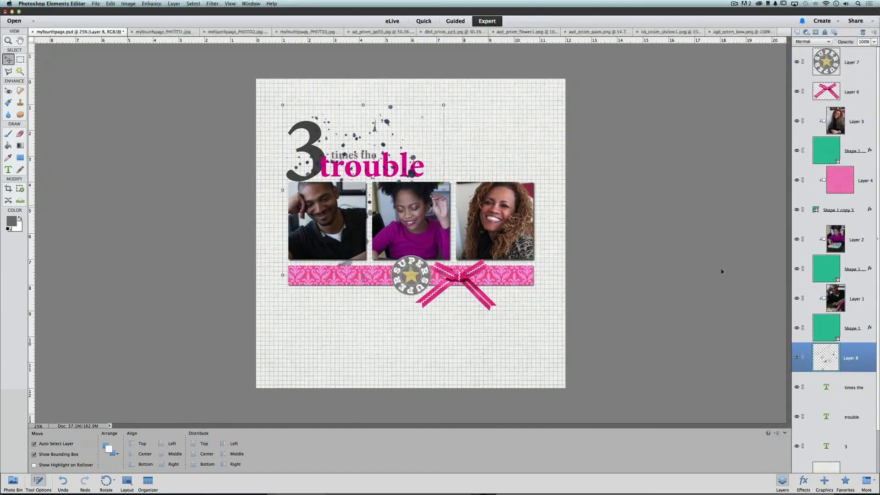
{"action": "scroll", "coordinate": [852, 316], "scroll_direction": "down", "scroll_amount": 3}
{"action": "left_click_drag", "start_coordinate": [852, 312], "coordinate": [853, 415]}
{"action": "mouse_move", "coordinate": [386, 125]}
{"action": "left_mouse_down"}
{"action": "mouse_move", "coordinate": [365, 147]}
{"action": "mouse_move", "coordinate": [418, 153]}
{"action": "left_mouse_up"}
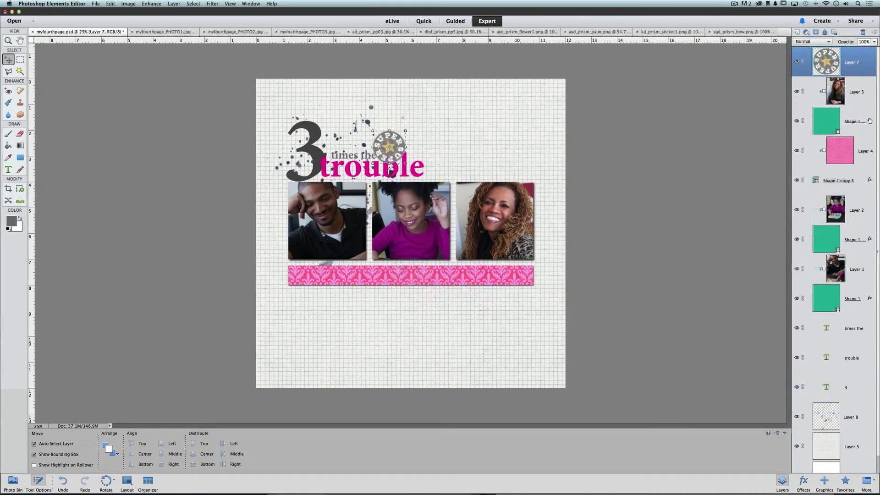
{"action": "left_click_drag", "start_coordinate": [870, 121], "coordinate": [868, 68]}
Paste the shadow layer style onto the sticker and the 3.
{"action": "right_click", "coordinate": [868, 69]}
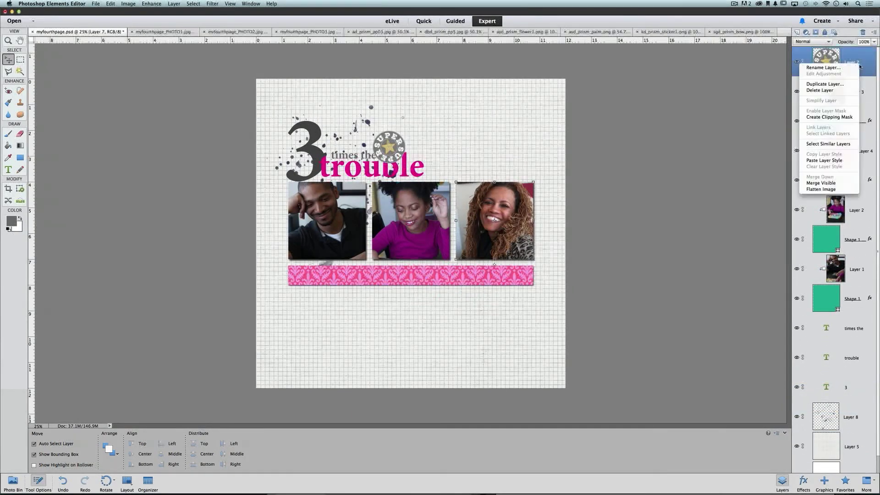
{"action": "left_click", "coordinate": [778, 178]}
{"action": "mouse_move", "coordinate": [400, 145]}
{"action": "left_mouse_down"}
{"action": "mouse_move", "coordinate": [320, 162]}
{"action": "mouse_move", "coordinate": [436, 168]}
{"action": "mouse_move", "coordinate": [412, 142]}
{"action": "mouse_move", "coordinate": [407, 148]}
{"action": "left_mouse_up"}
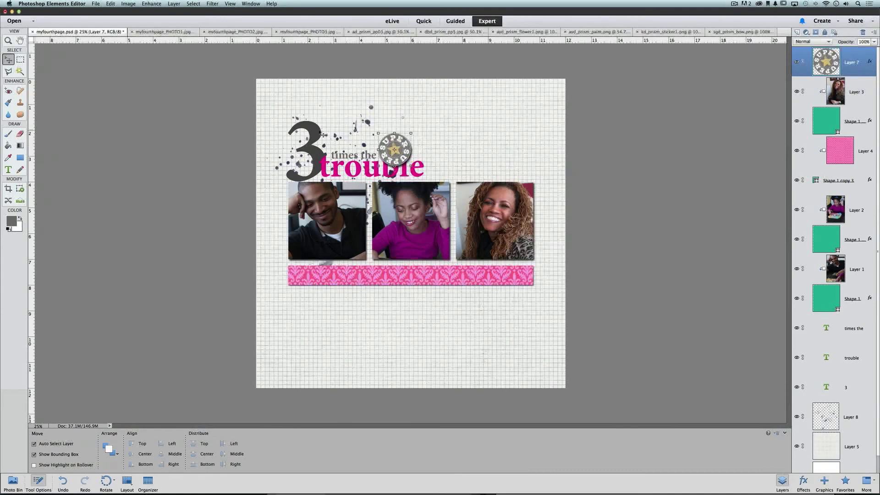
{"action": "right_click", "coordinate": [856, 386]}
{"action": "left_click", "coordinate": [827, 479]}
Raise the 3 above the photos, nudge it into place, and drag in the striped paper.
{"action": "left_click_drag", "start_coordinate": [836, 388], "coordinate": [823, 315]}
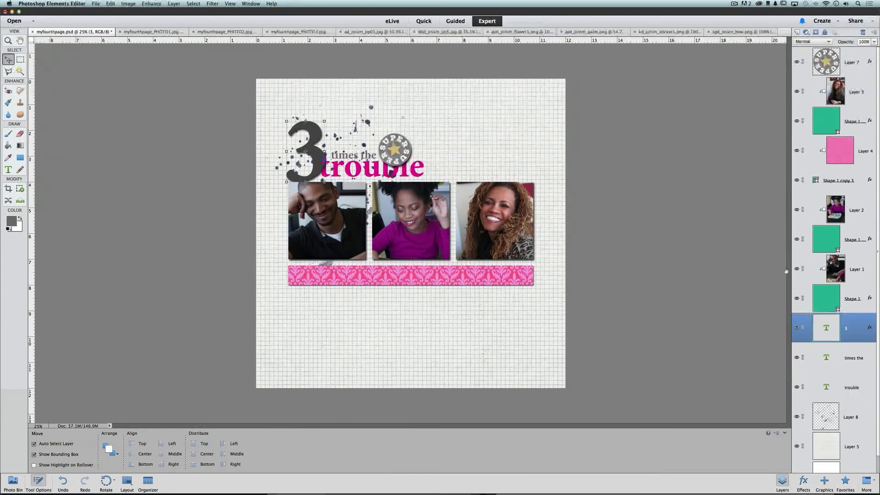
{"action": "left_click", "coordinate": [327, 142]}
{"action": "left_click_drag", "start_coordinate": [312, 143], "coordinate": [308, 144]}
{"action": "key", "text": "super+]"}
{"action": "key", "text": "super+]"}
{"action": "key", "text": "super+]"}
{"action": "key", "text": "super+]"}
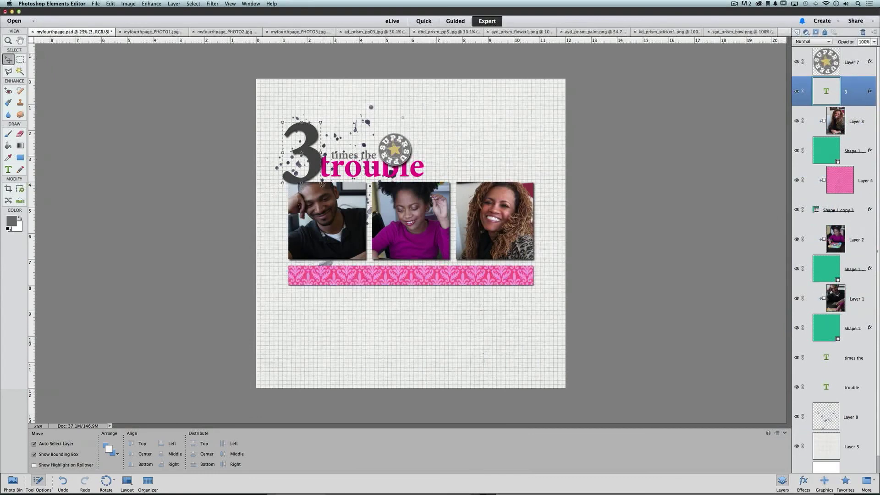
{"action": "left_click_drag", "start_coordinate": [322, 185], "coordinate": [323, 183]}
{"action": "left_click", "coordinate": [306, 221]}
{"action": "left_click", "coordinate": [308, 221]}
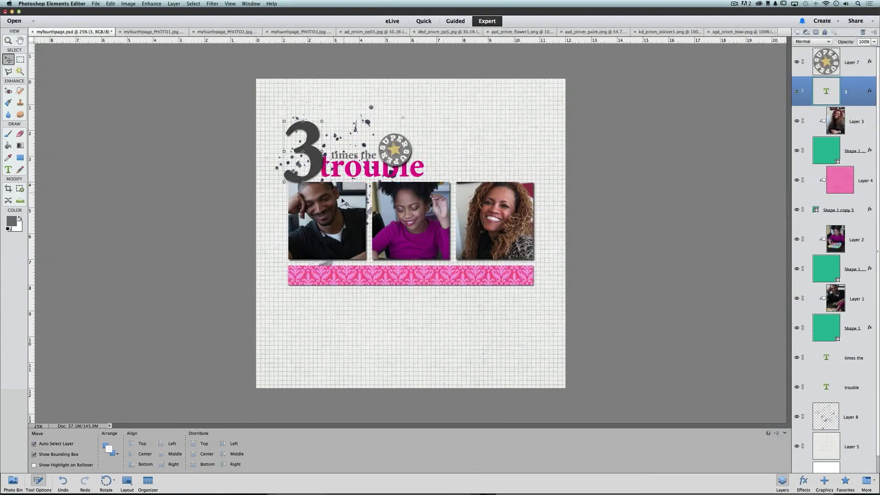
{"action": "left_click", "coordinate": [852, 446]}
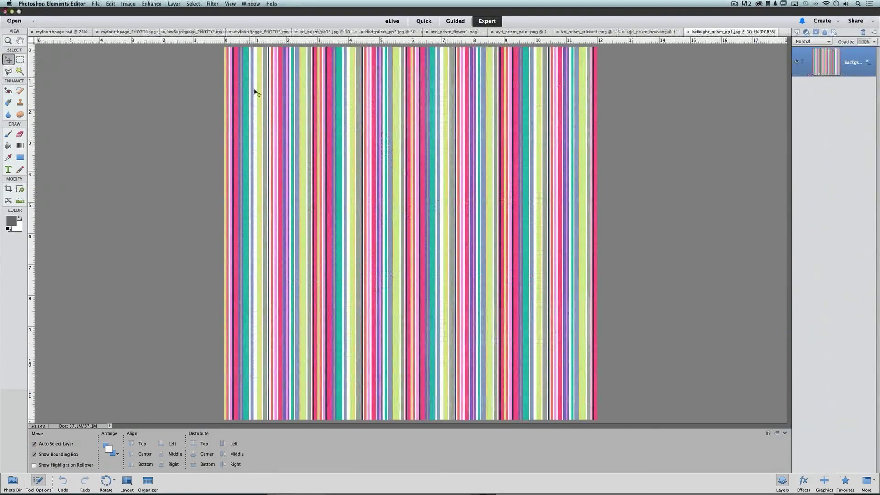
{"action": "left_click_drag", "start_coordinate": [255, 91], "coordinate": [865, 183]}
Move the star sticker onto the 3 and draw a journaling text box below the strip.
{"action": "left_click", "coordinate": [605, 279]}
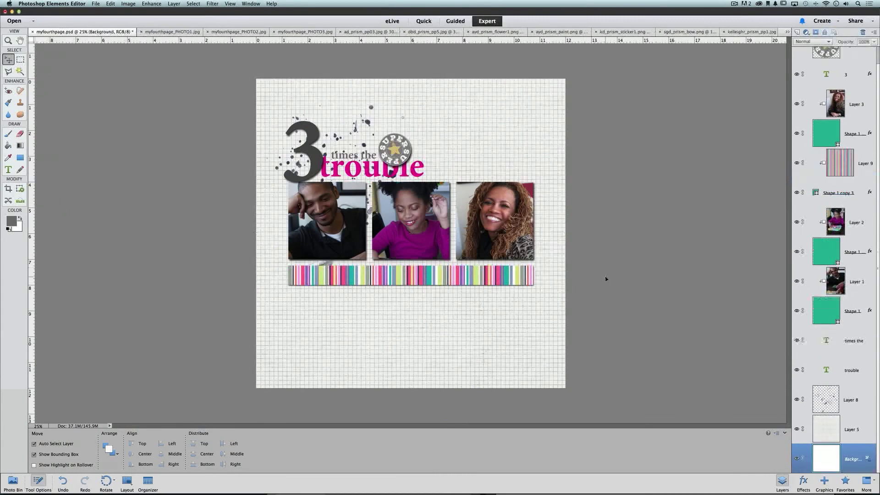
{"action": "left_click_drag", "start_coordinate": [403, 155], "coordinate": [339, 129]}
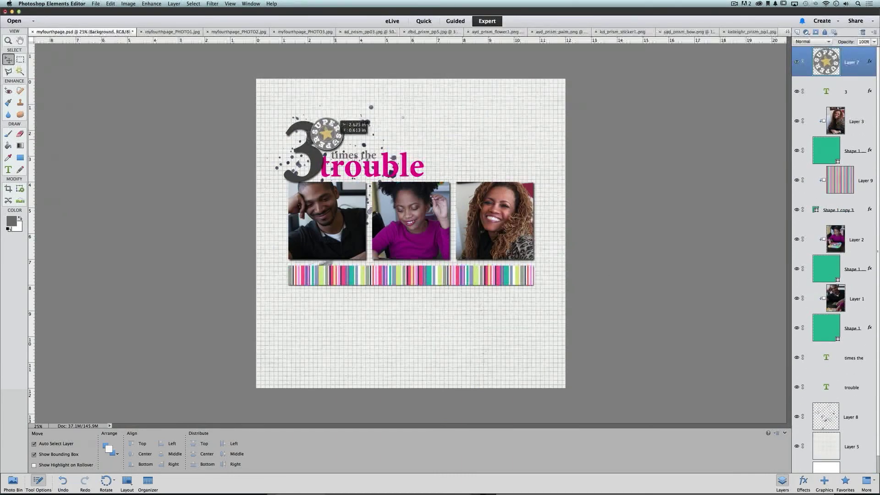
{"action": "left_click", "coordinate": [9, 169]}
{"action": "left_click_drag", "start_coordinate": [388, 292], "coordinate": [534, 326]}
Set the journaling font to Prestige Elite Std Regular at 12 pt.
{"action": "left_click", "coordinate": [155, 443]}
{"action": "left_click", "coordinate": [119, 366]}
{"action": "left_click", "coordinate": [112, 453]}
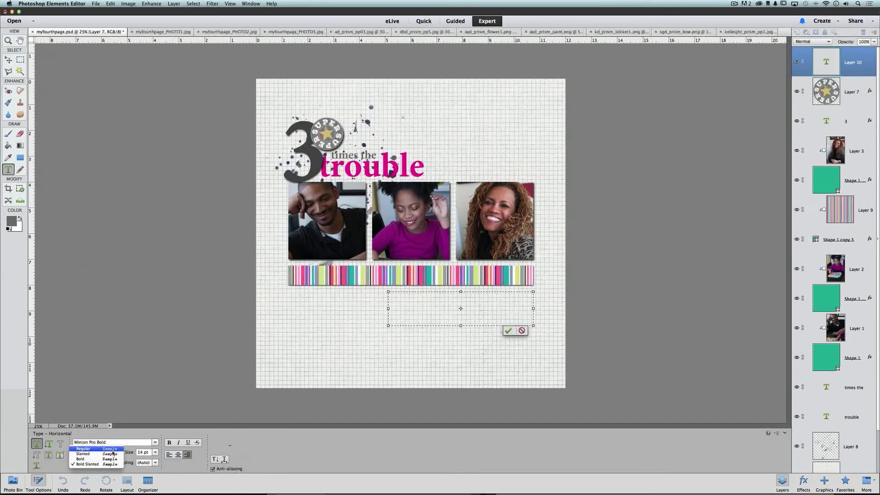
{"action": "left_click", "coordinate": [109, 450]}
{"action": "left_click", "coordinate": [156, 452]}
{"action": "left_click", "coordinate": [149, 452]}
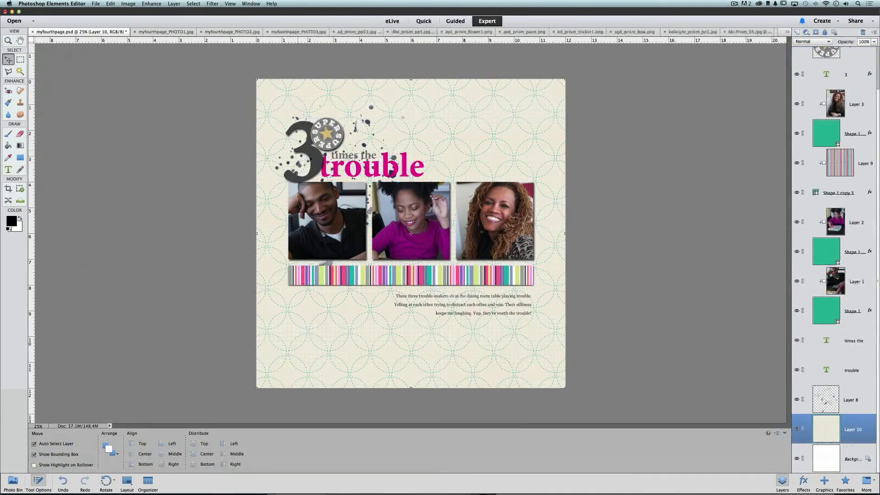
Shrink and tilt the star sticker so it overlaps the 3.
{"action": "left_click_drag", "start_coordinate": [341, 122], "coordinate": [332, 164]}
{"action": "left_click", "coordinate": [331, 168]}
{"action": "key", "text": "Escape"}
{"action": "mouse_move", "coordinate": [326, 155]}
{"action": "left_mouse_down"}
{"action": "mouse_move", "coordinate": [341, 142]}
{"action": "mouse_move", "coordinate": [328, 152]}
{"action": "left_mouse_up"}
{"action": "key", "text": "Return"}
Shift the paint splatter right and down beside the photos.
{"action": "left_click", "coordinate": [493, 151]}
{"action": "left_click_drag", "start_coordinate": [365, 125], "coordinate": [472, 173]}
{"action": "left_click", "coordinate": [582, 239]}
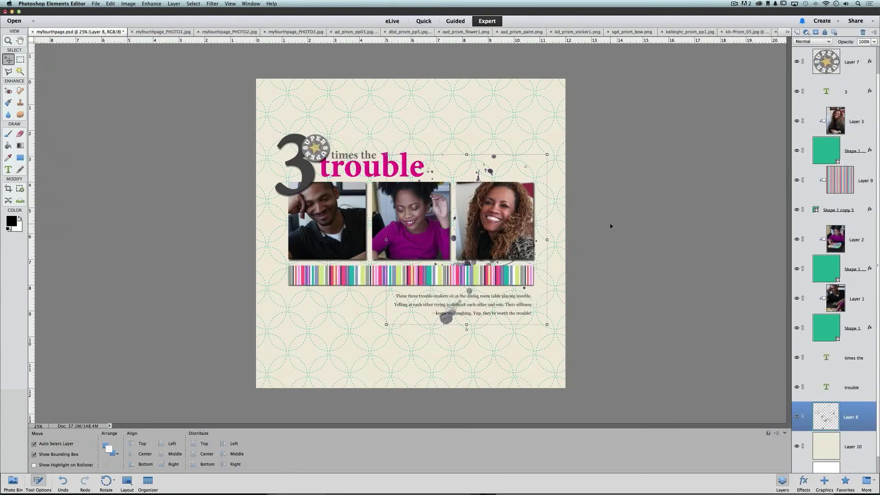